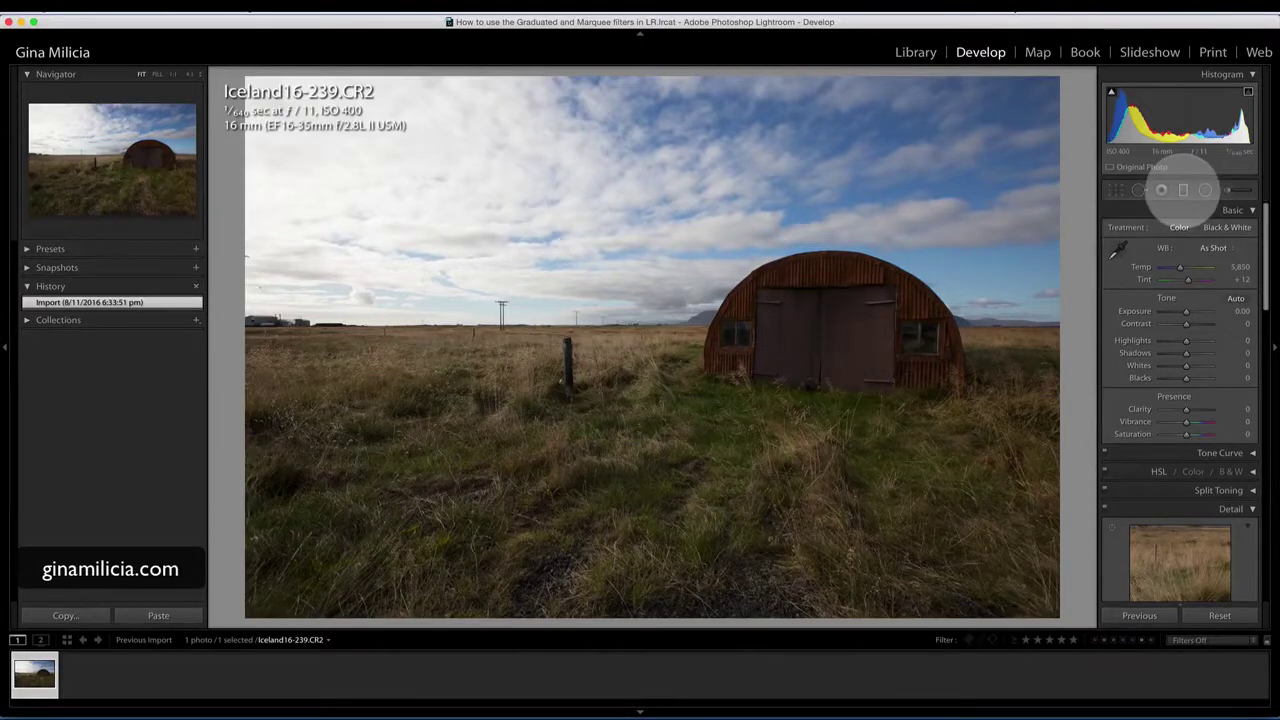
# - Try darker global exposure and Highlights −73, then reset both back to zero
pyautogui.press('m')
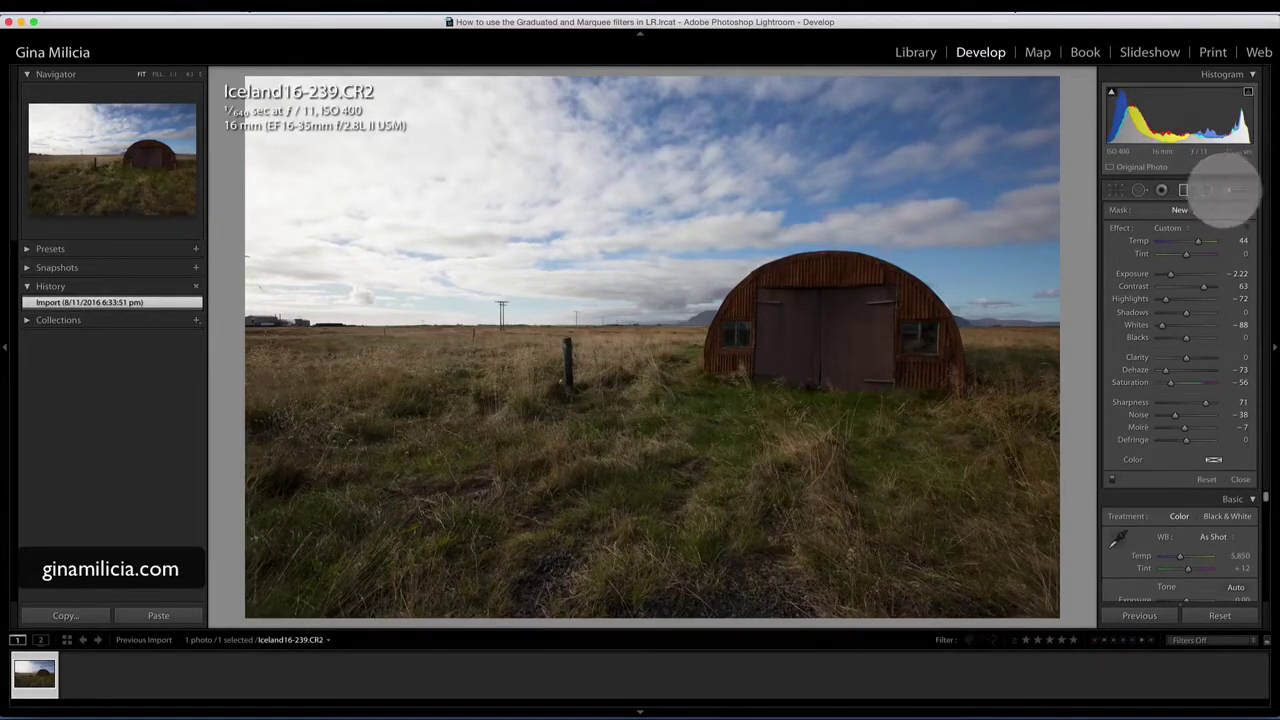
pyautogui.click(1227, 190)
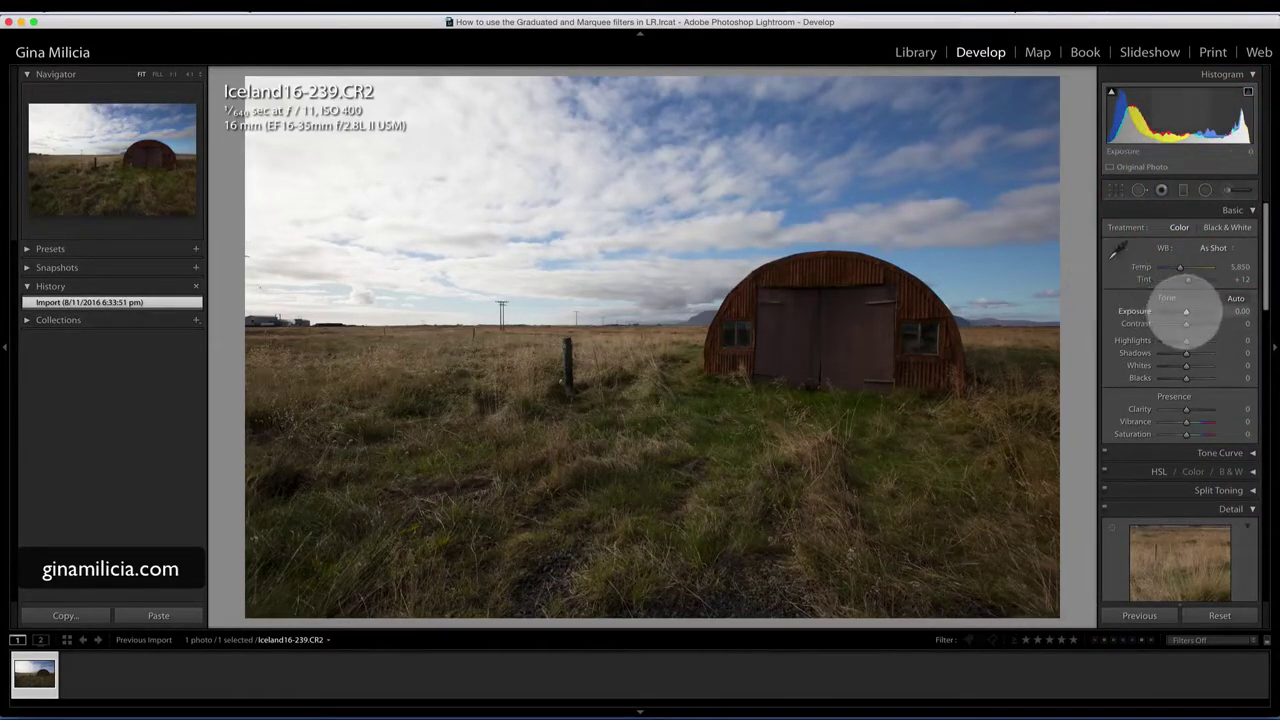
pyautogui.moveTo(1186, 311); pyautogui.dragTo(1166, 311)
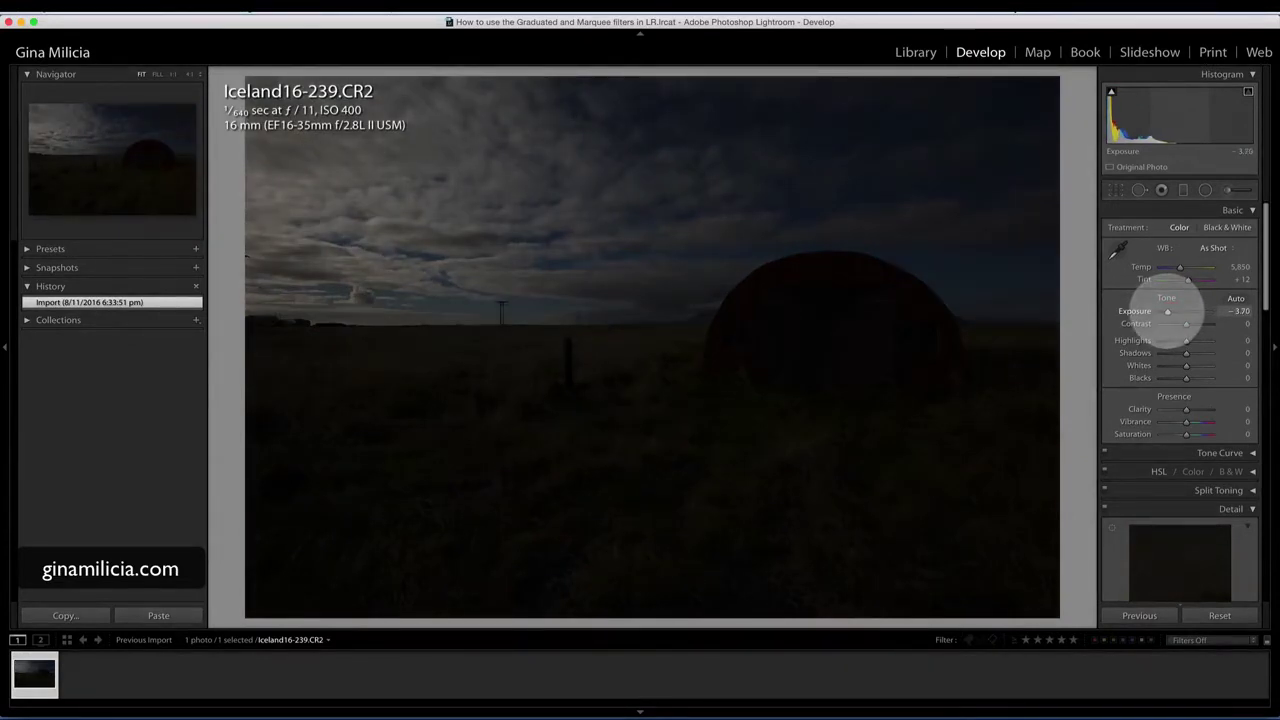
pyautogui.click(1178, 341)
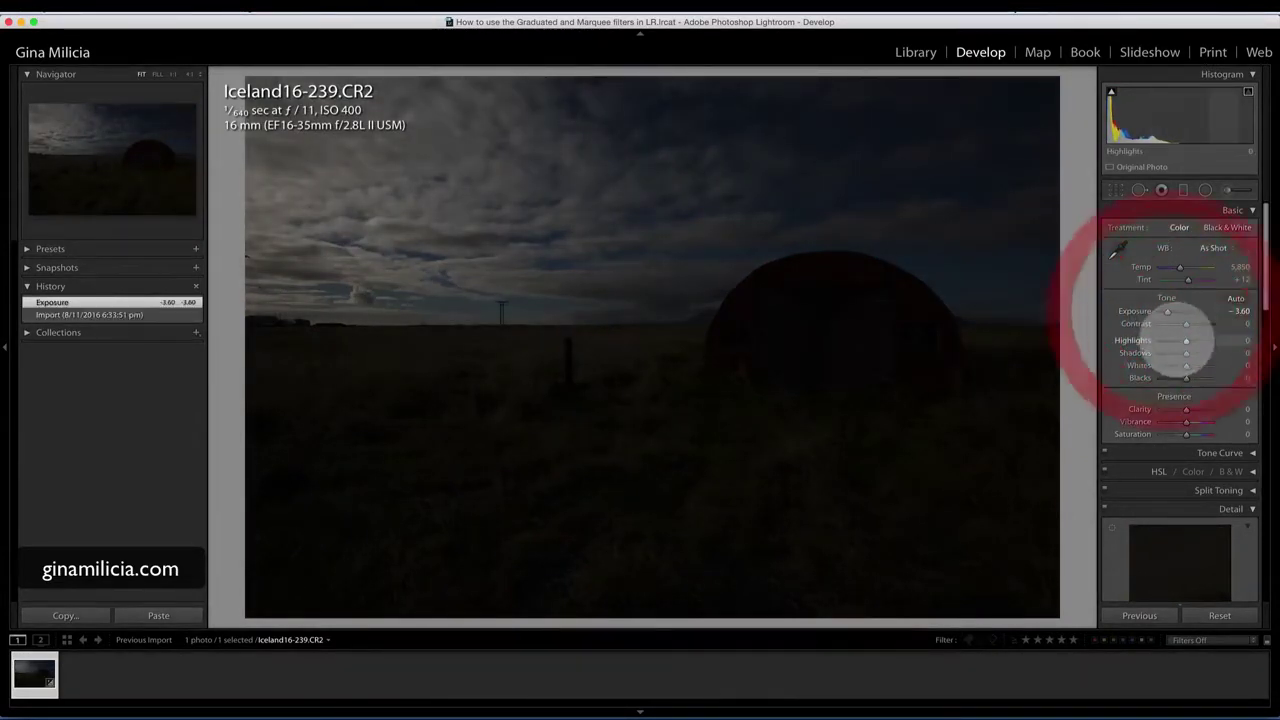
pyautogui.moveTo(1190, 341); pyautogui.dragTo(1168, 341)
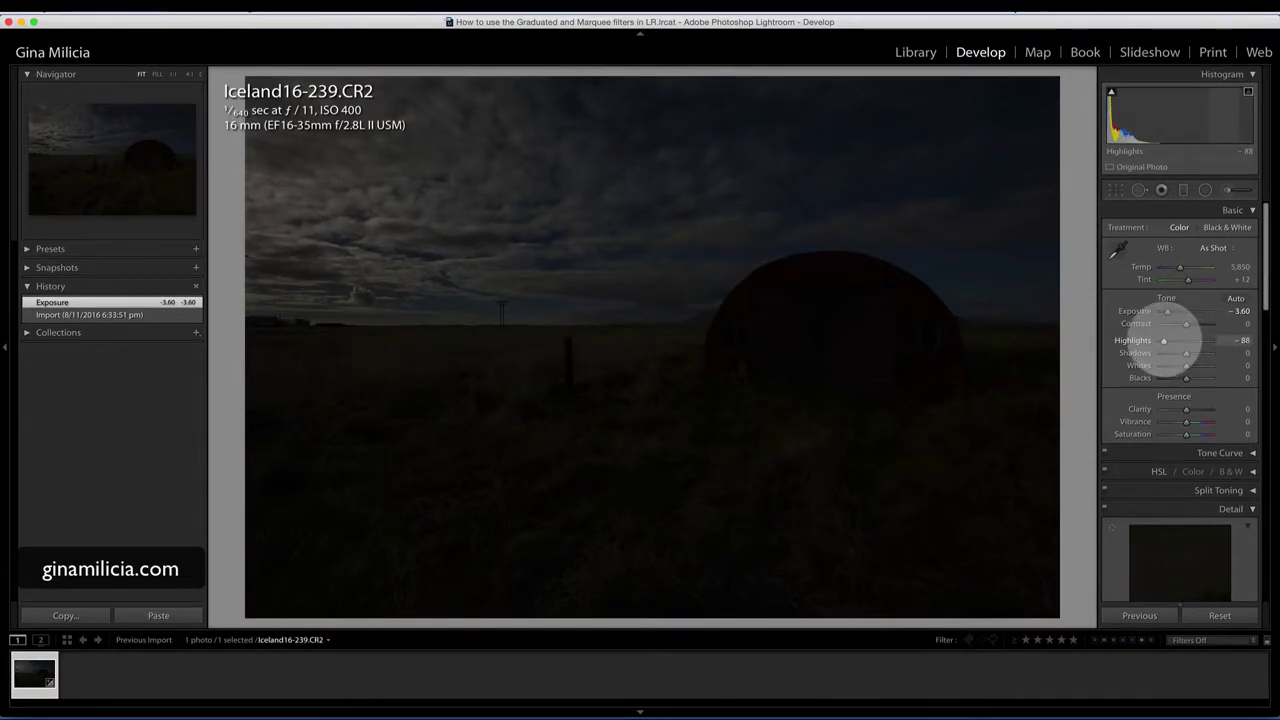
pyautogui.click(1167, 340)
pyautogui.moveTo(1166, 310); pyautogui.dragTo(1168, 311)
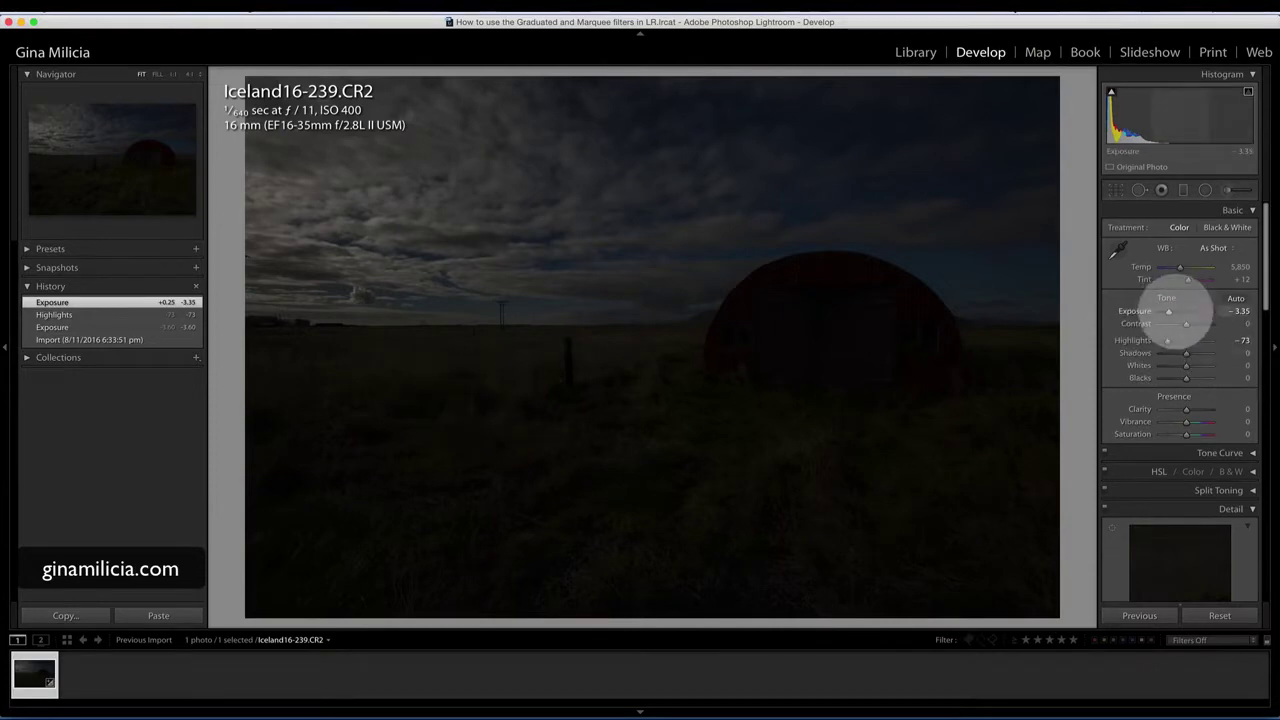
pyautogui.moveTo(1166, 311); pyautogui.dragTo(1189, 311)
pyautogui.doubleClick(1134, 311)
pyautogui.doubleClick(1133, 340)
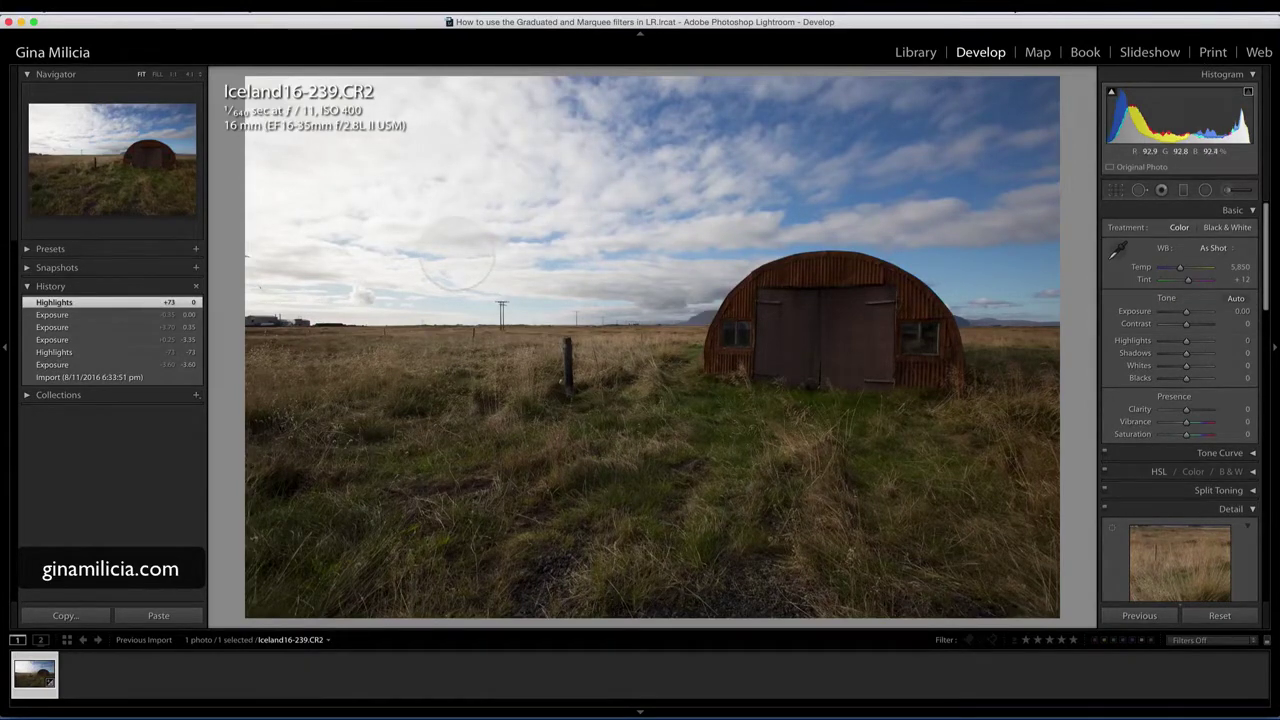
# - Reopen the Graduated Filter, adjust its sliders, then reset every effect to zero
pyautogui.press('m')
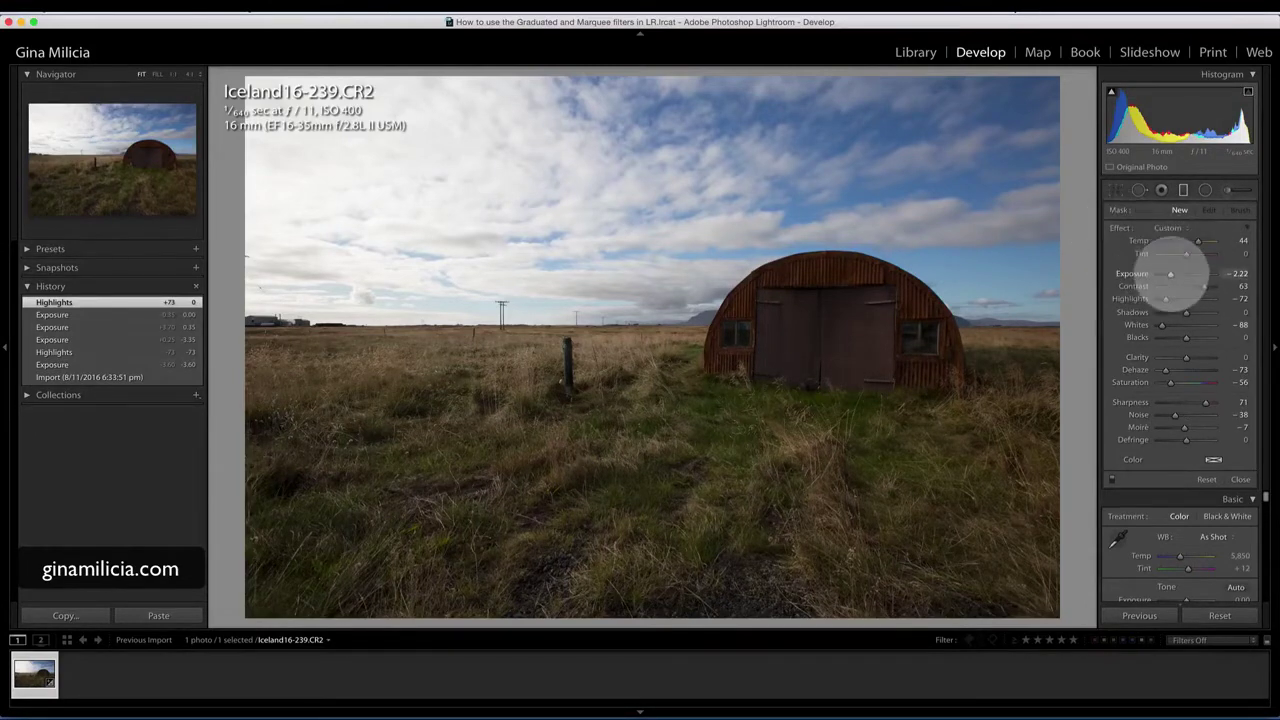
pyautogui.click(1170, 273)
pyautogui.moveTo(1170, 273); pyautogui.dragTo(1185, 337)
pyautogui.click(1195, 289)
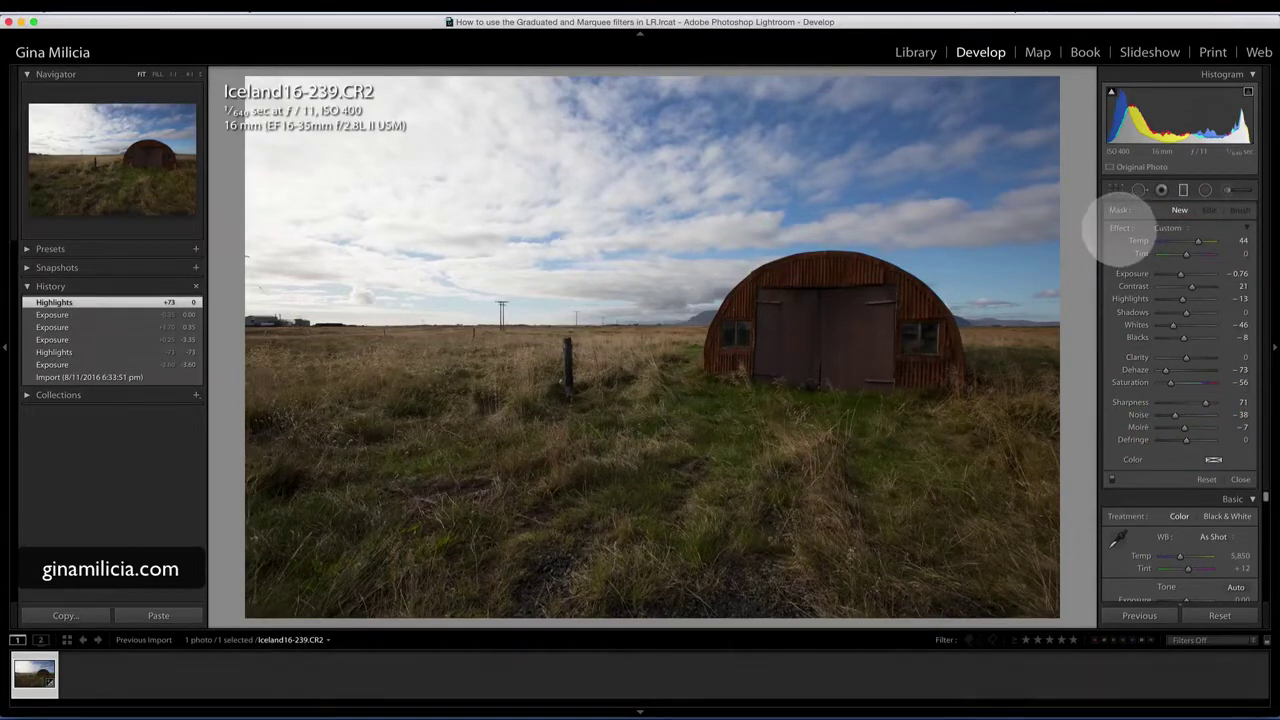
pyautogui.doubleClick(1120, 228)
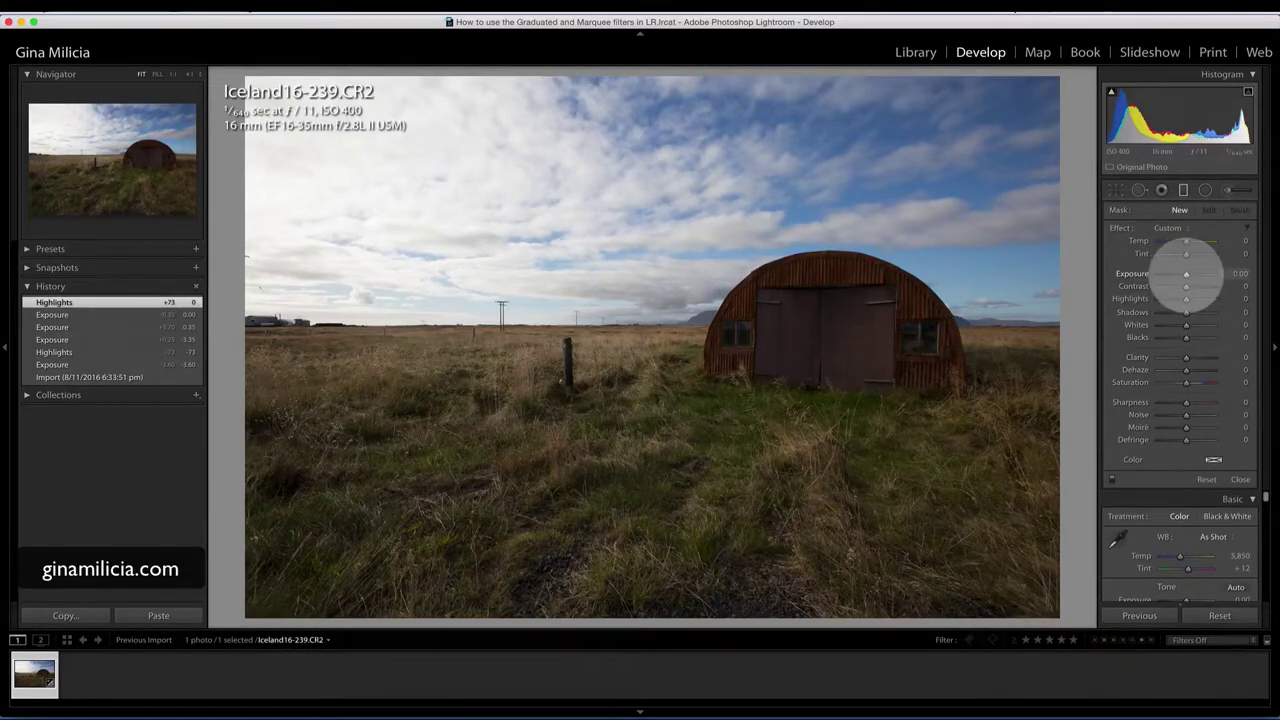
# - Draw a −2.22 exposure graduated filter from the sky's top past the horizon and view its mask
pyautogui.moveTo(1188, 275); pyautogui.dragTo(1168, 273)
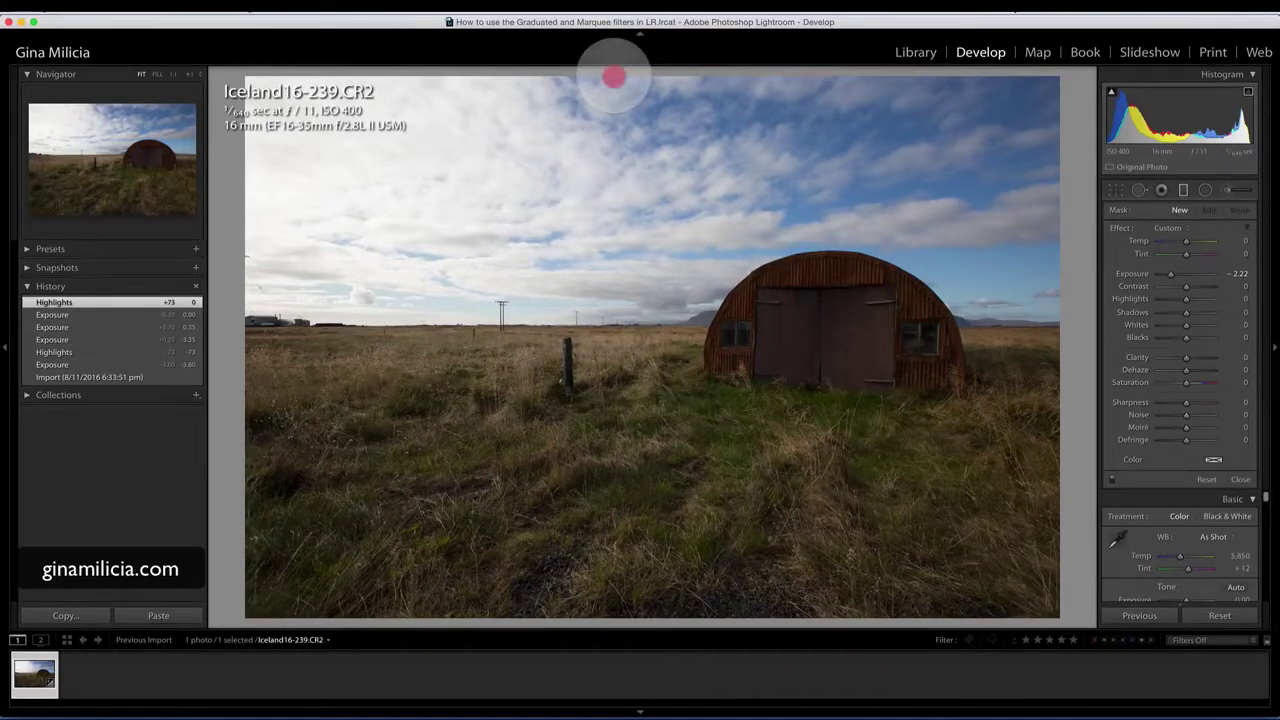
pyautogui.moveTo(613, 76); pyautogui.dragTo(614, 383)
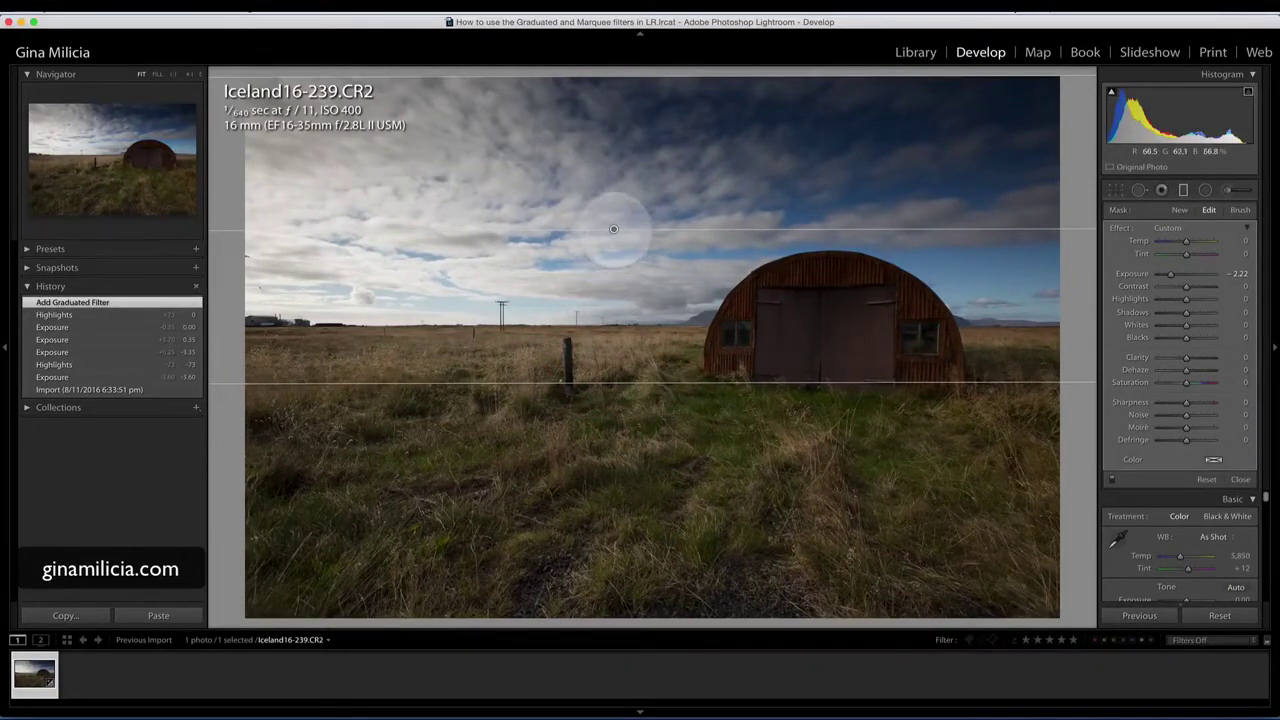
pyautogui.press('o')
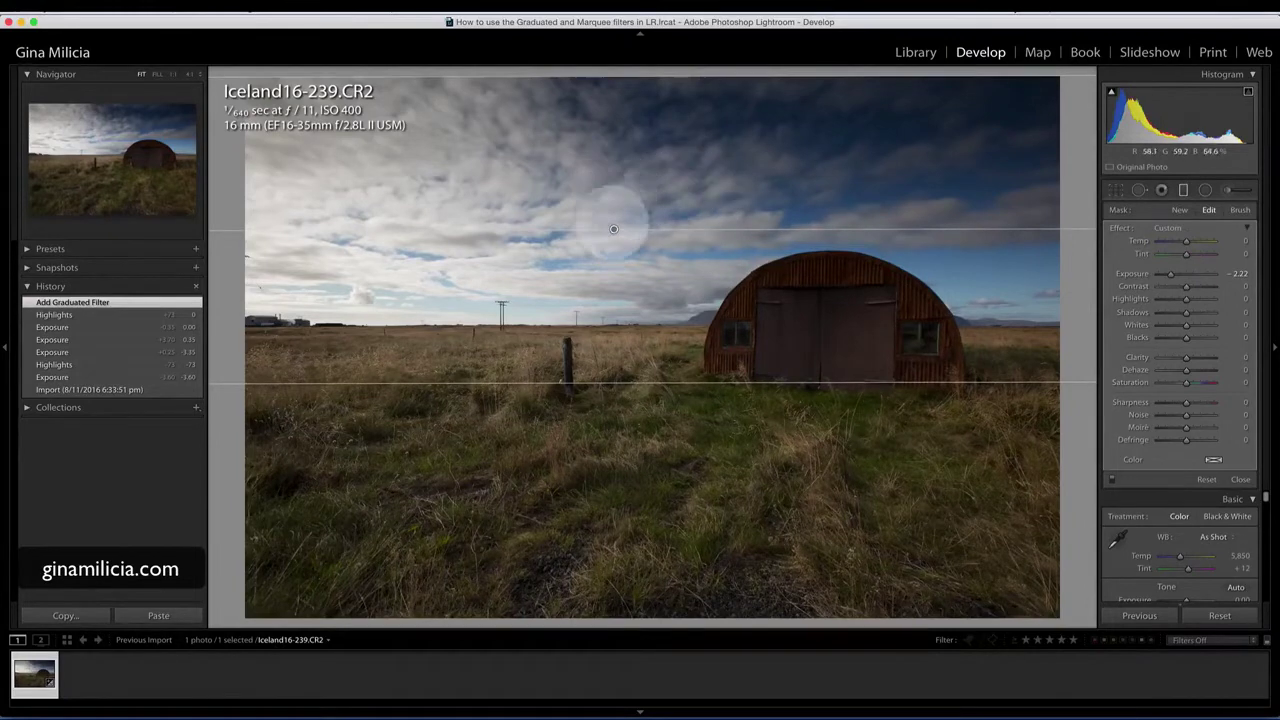
pyautogui.moveTo(613, 229)
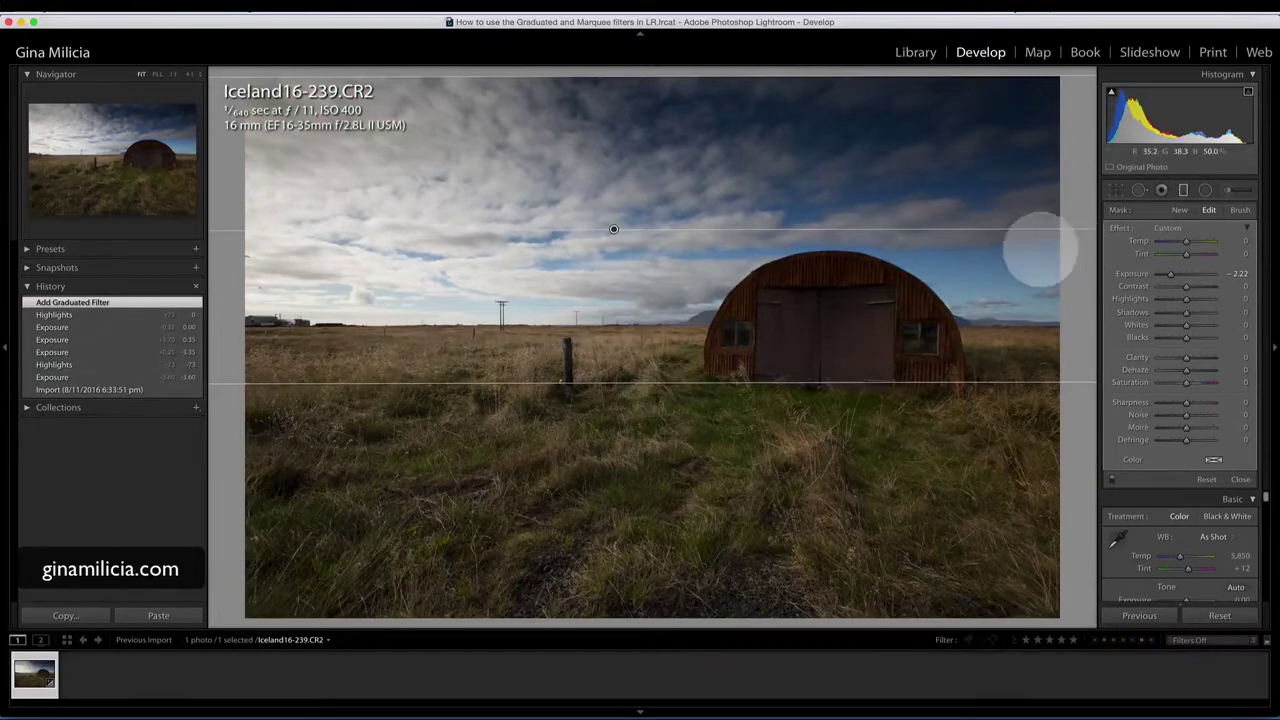
# - Compare before/after, then revise the sky filter to Exposure −1.13, Highlights −67, Clarity 18
pyautogui.press('\\')
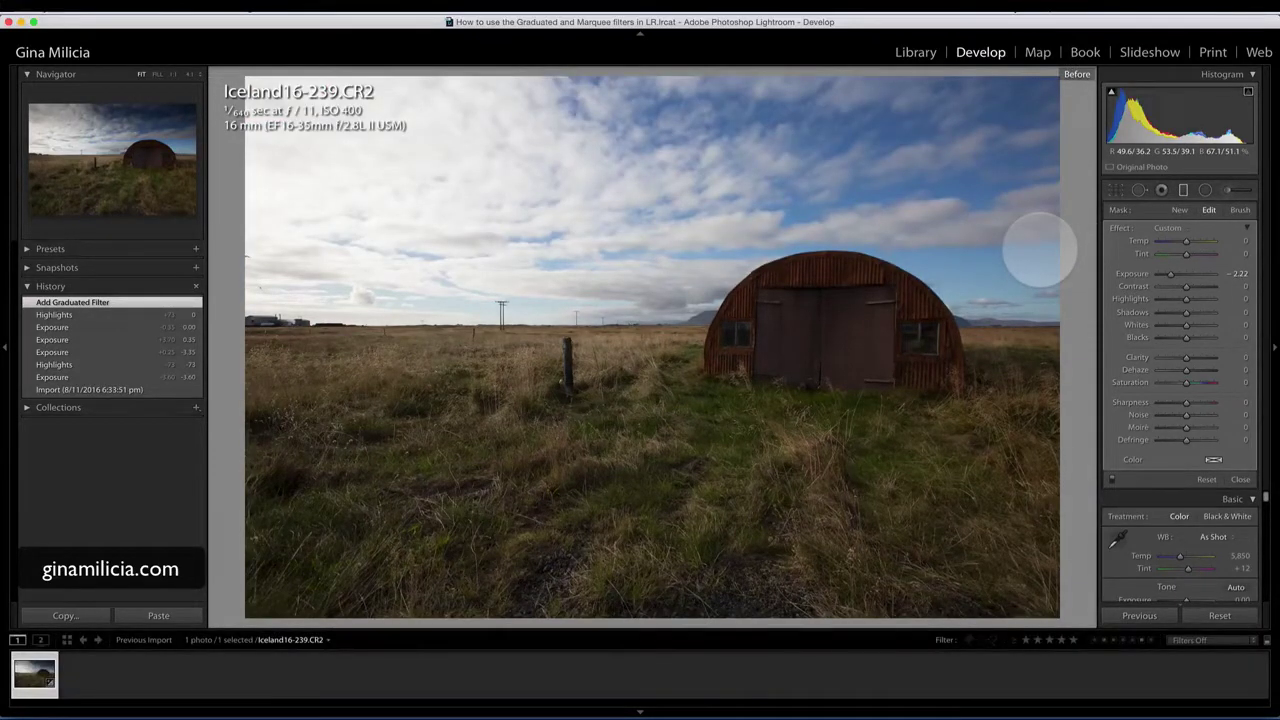
pyautogui.press('\\')
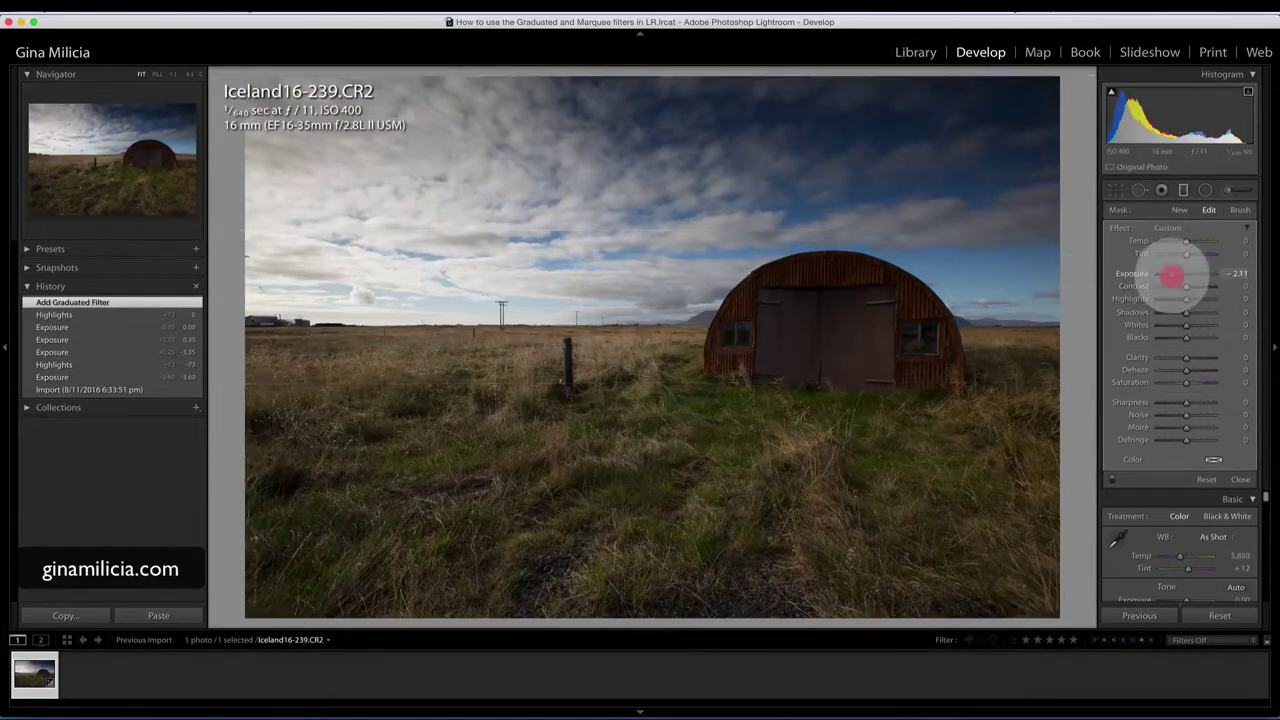
pyautogui.moveTo(1171, 276); pyautogui.dragTo(1179, 275)
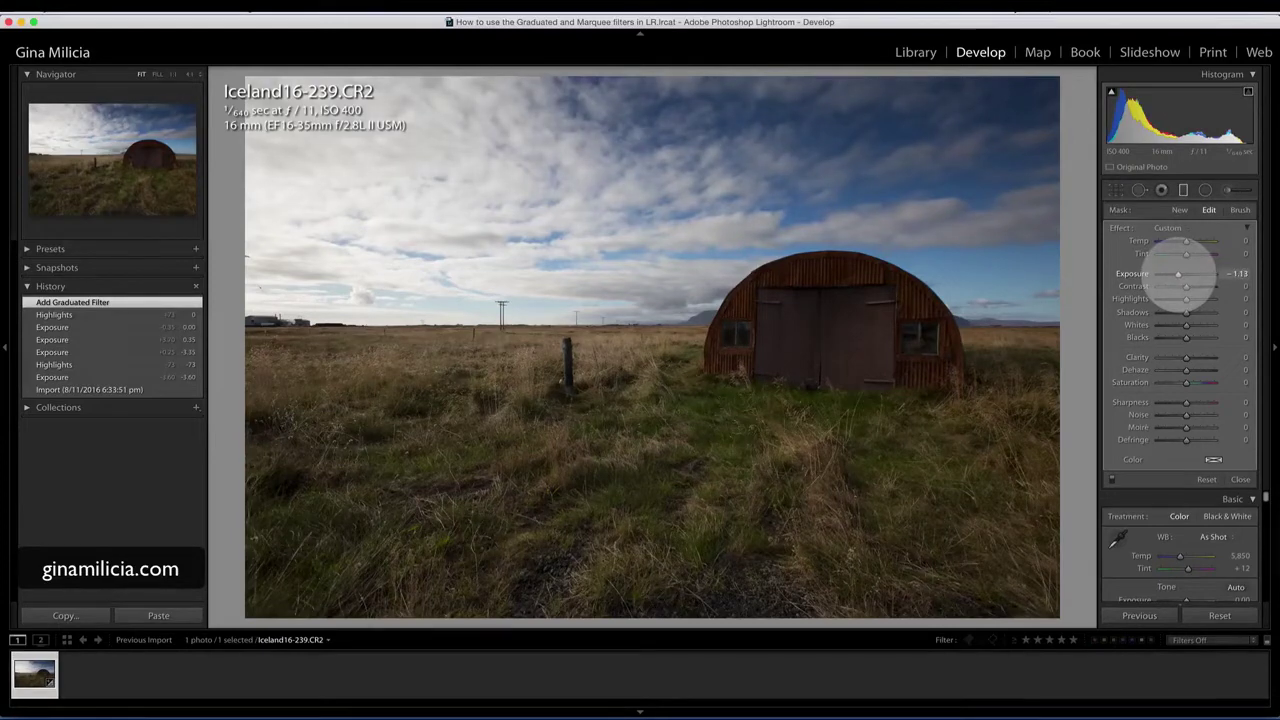
pyautogui.moveTo(1179, 274); pyautogui.dragTo(1171, 298)
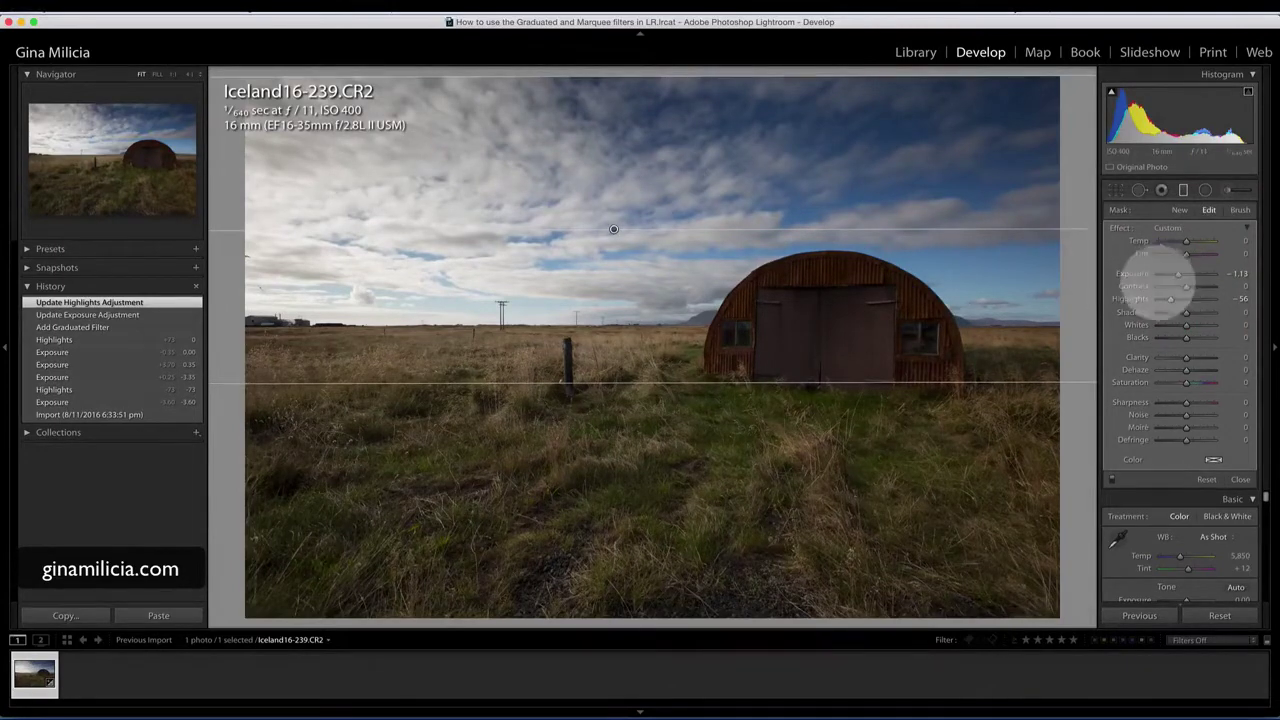
pyautogui.moveTo(1170, 298); pyautogui.dragTo(1168, 298)
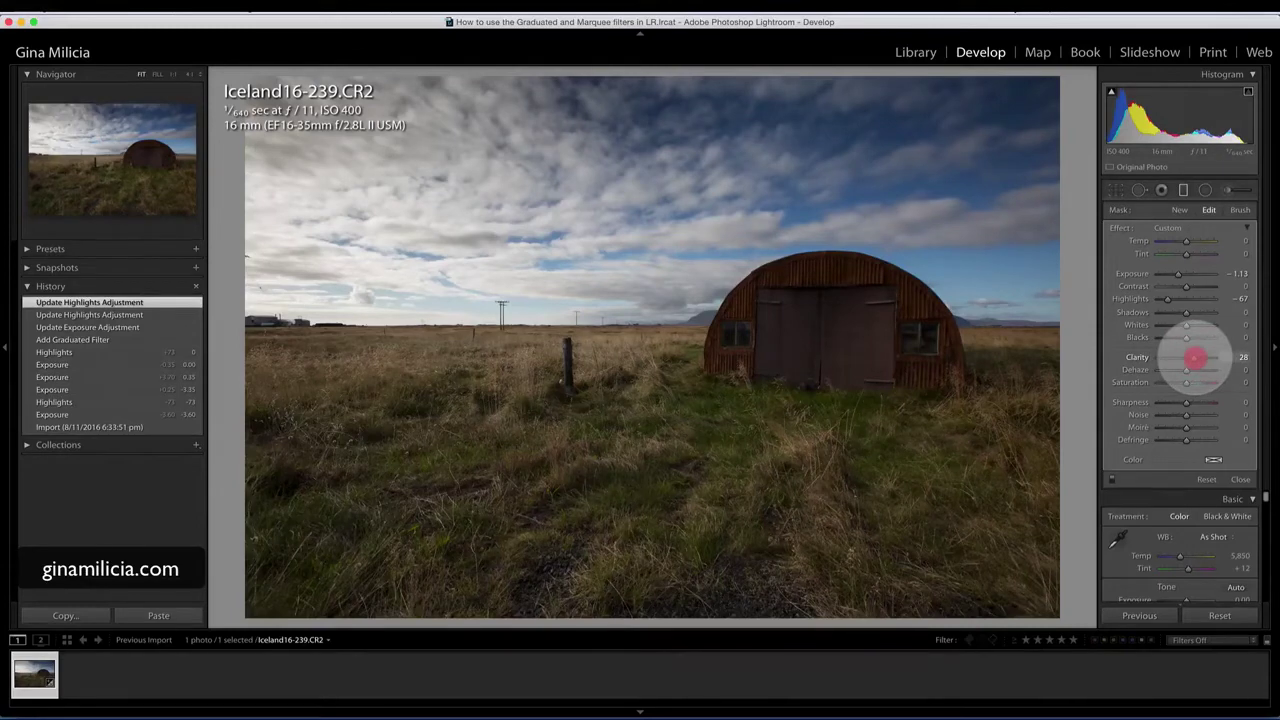
pyautogui.moveTo(1195, 357); pyautogui.dragTo(1203, 357)
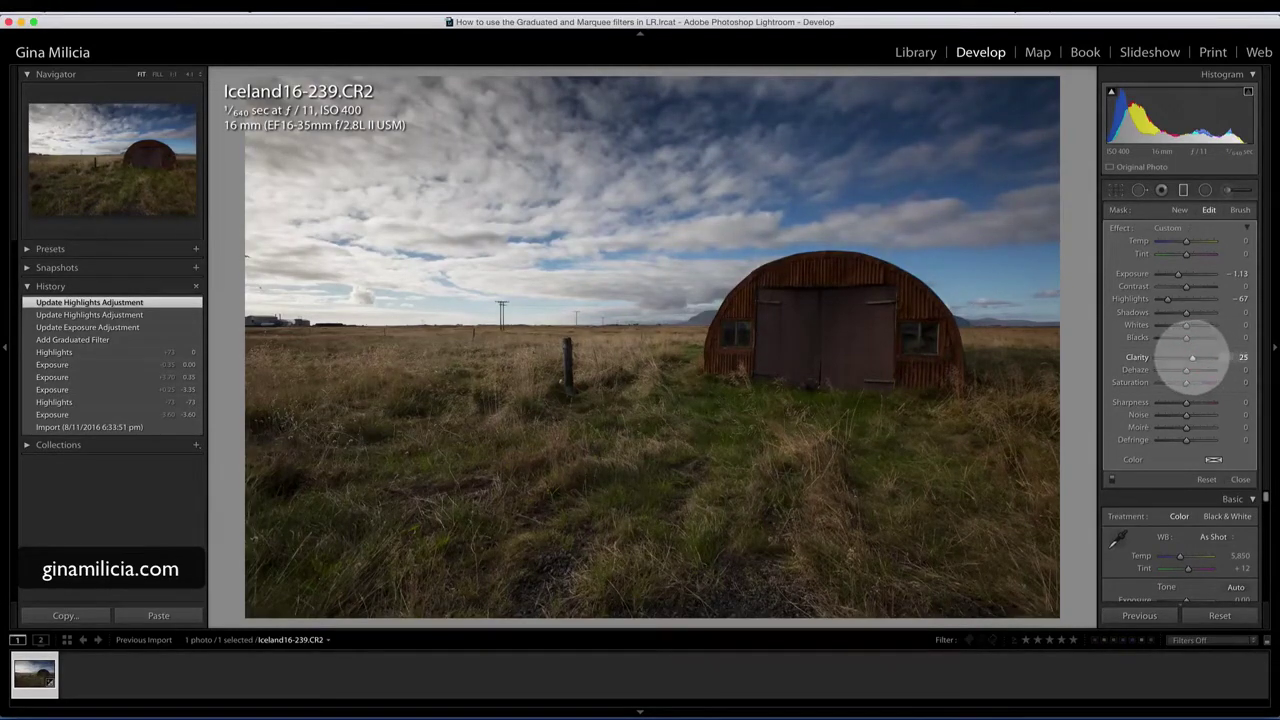
pyautogui.moveTo(1191, 357); pyautogui.dragTo(1191, 357)
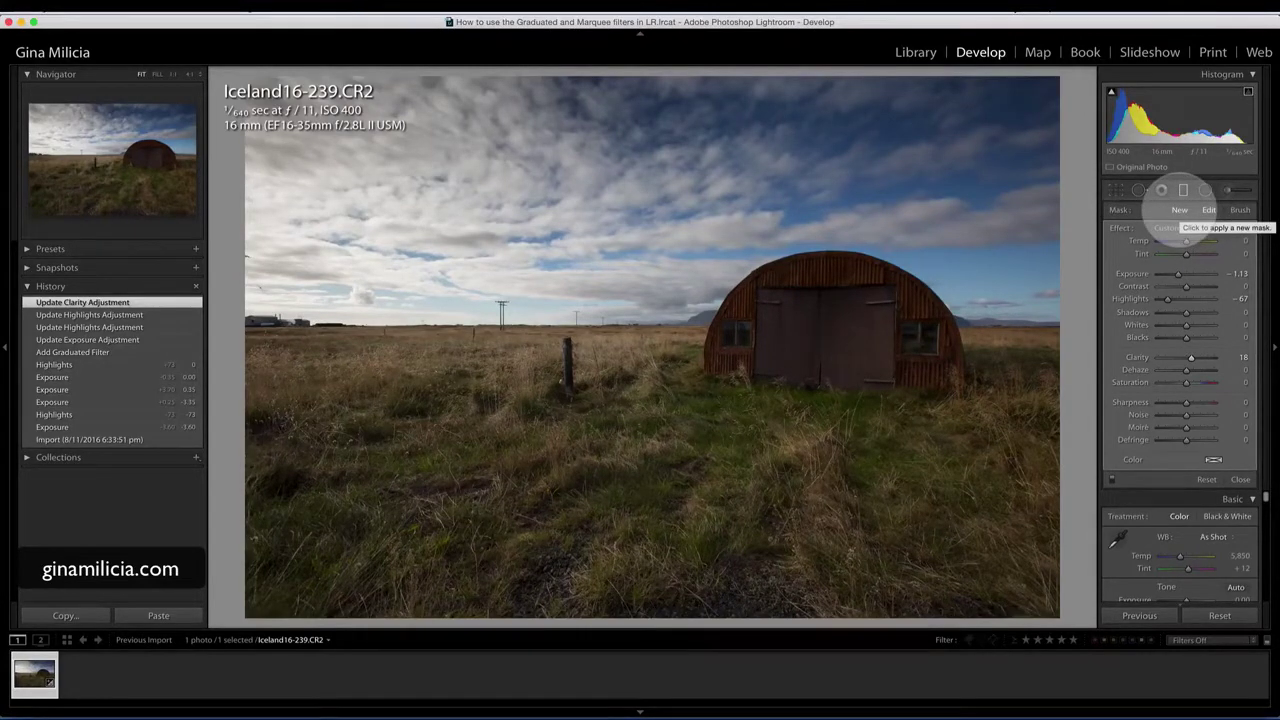
# - Add a diagonal graduated filter over the top-left sky at Exposure −1.27 and Highlights −53
pyautogui.click(1180, 210)
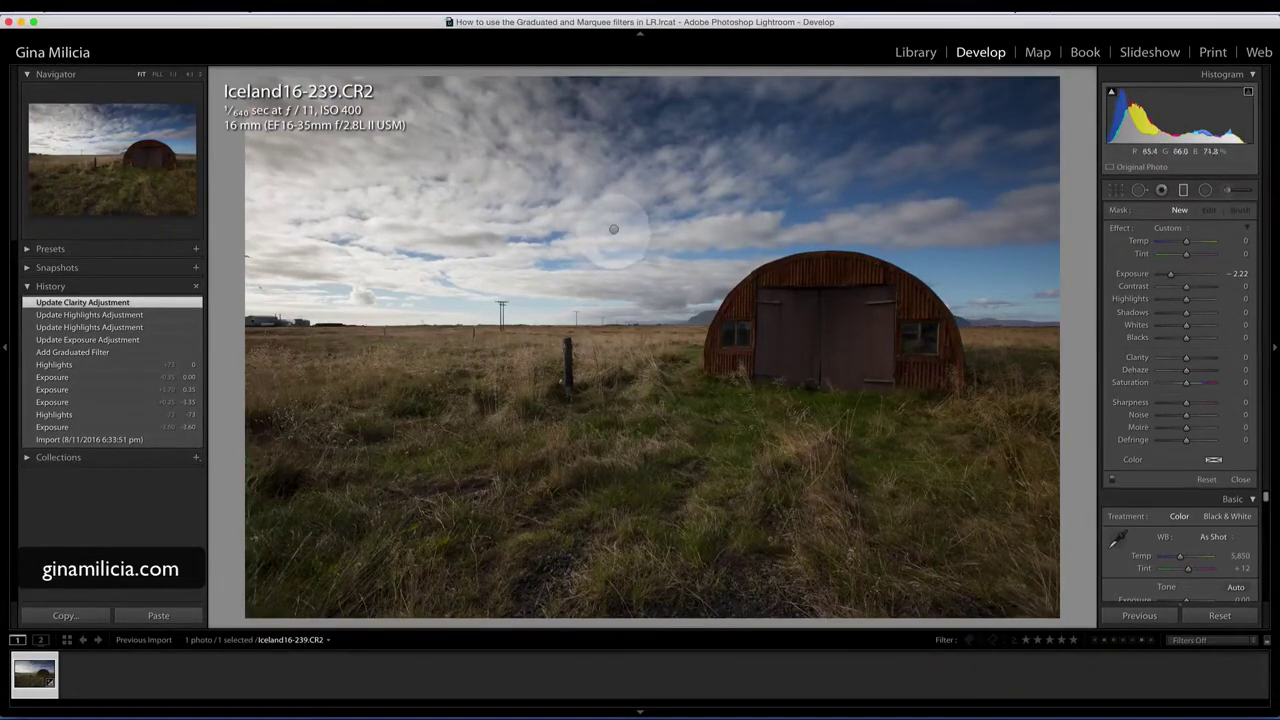
pyautogui.moveTo(614, 229); pyautogui.dragTo(620, 240)
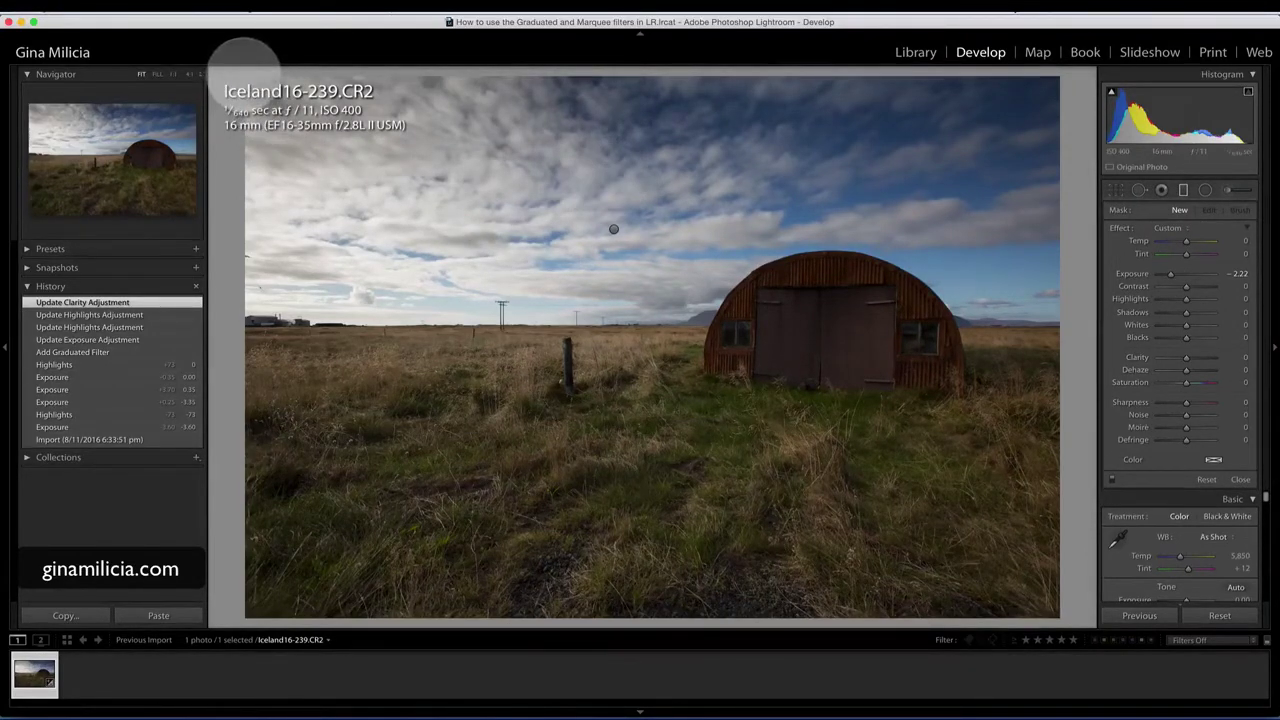
pyautogui.moveTo(243, 74); pyautogui.dragTo(396, 352)
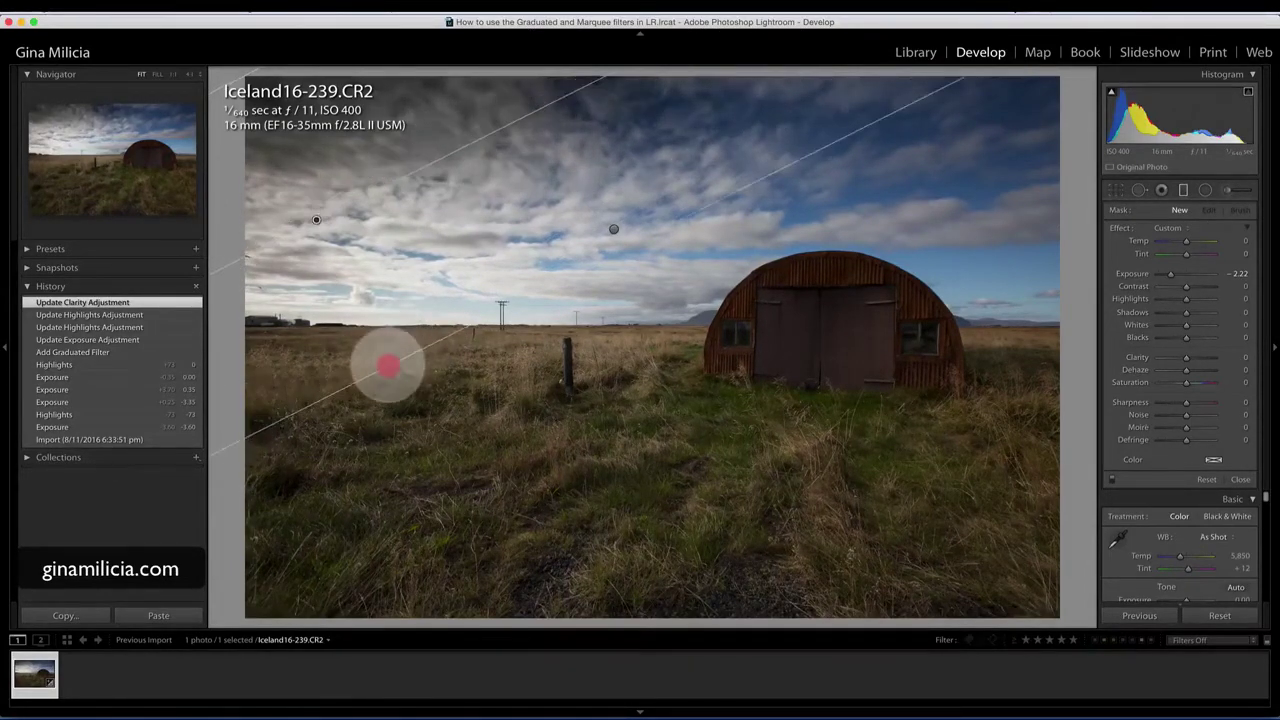
pyautogui.moveTo(388, 367); pyautogui.dragTo(539, 454)
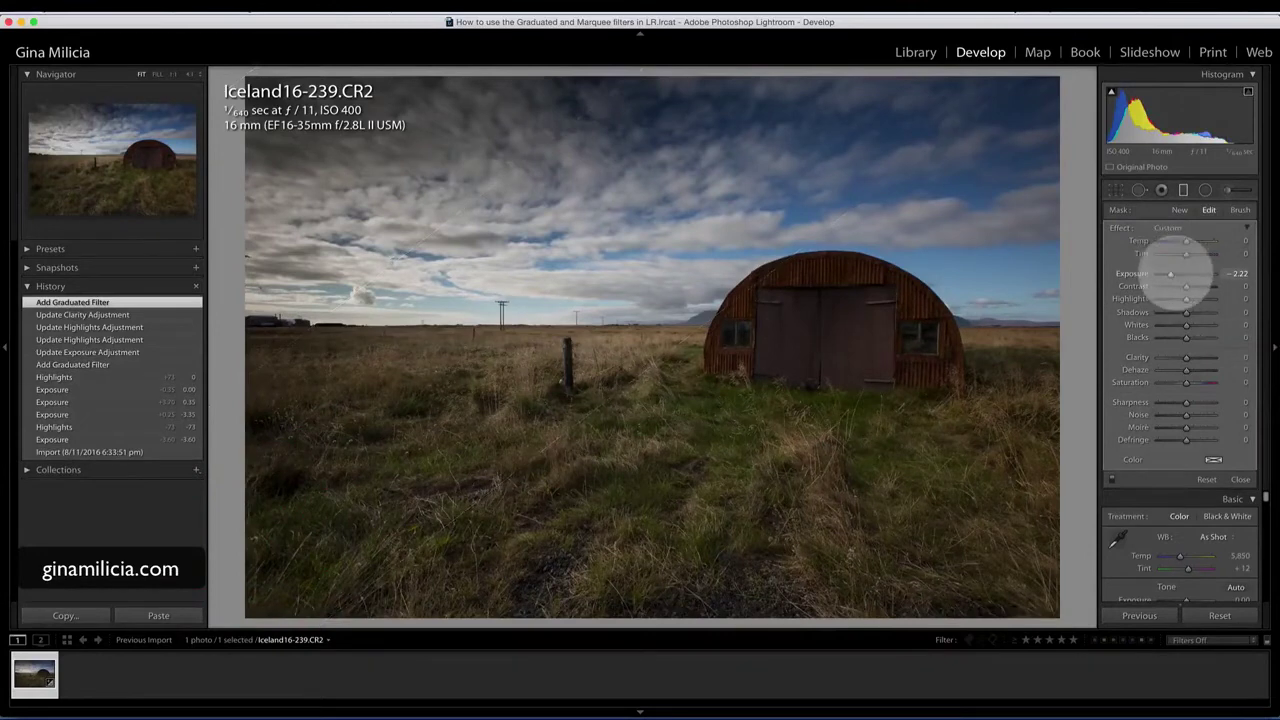
pyautogui.click(1177, 272)
pyautogui.moveTo(1177, 272); pyautogui.dragTo(1172, 298)
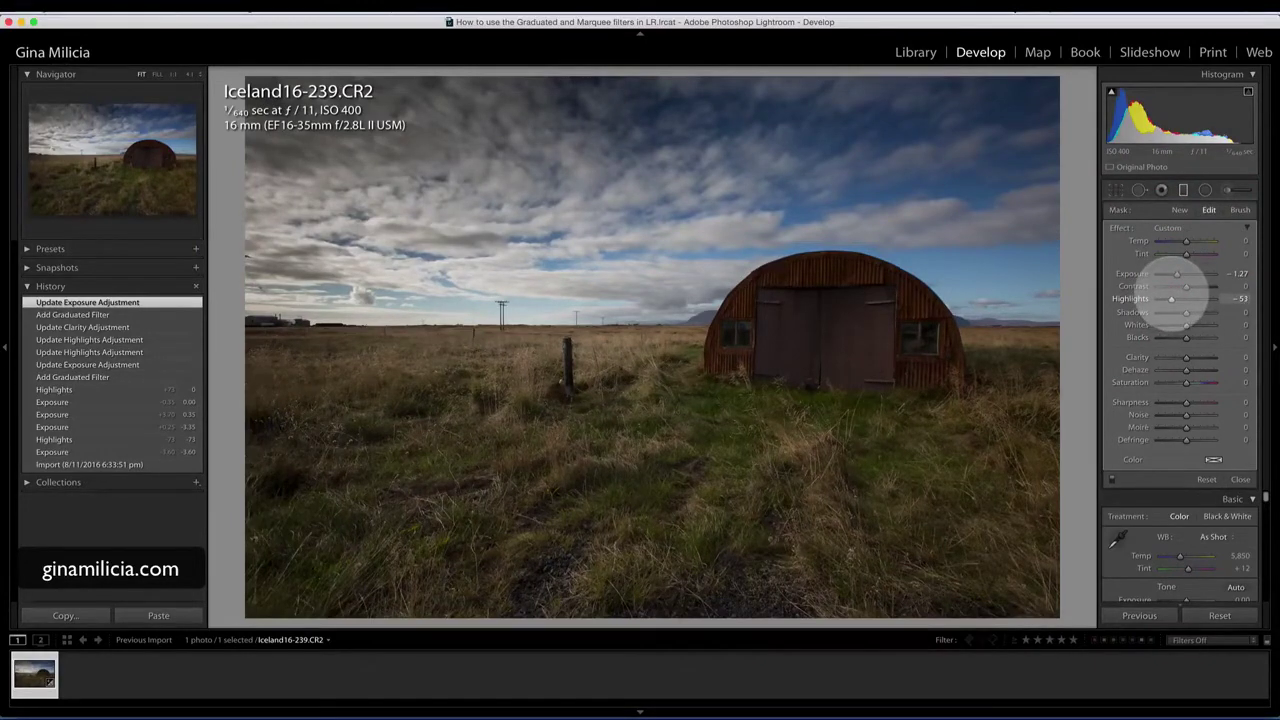
pyautogui.click(1172, 298)
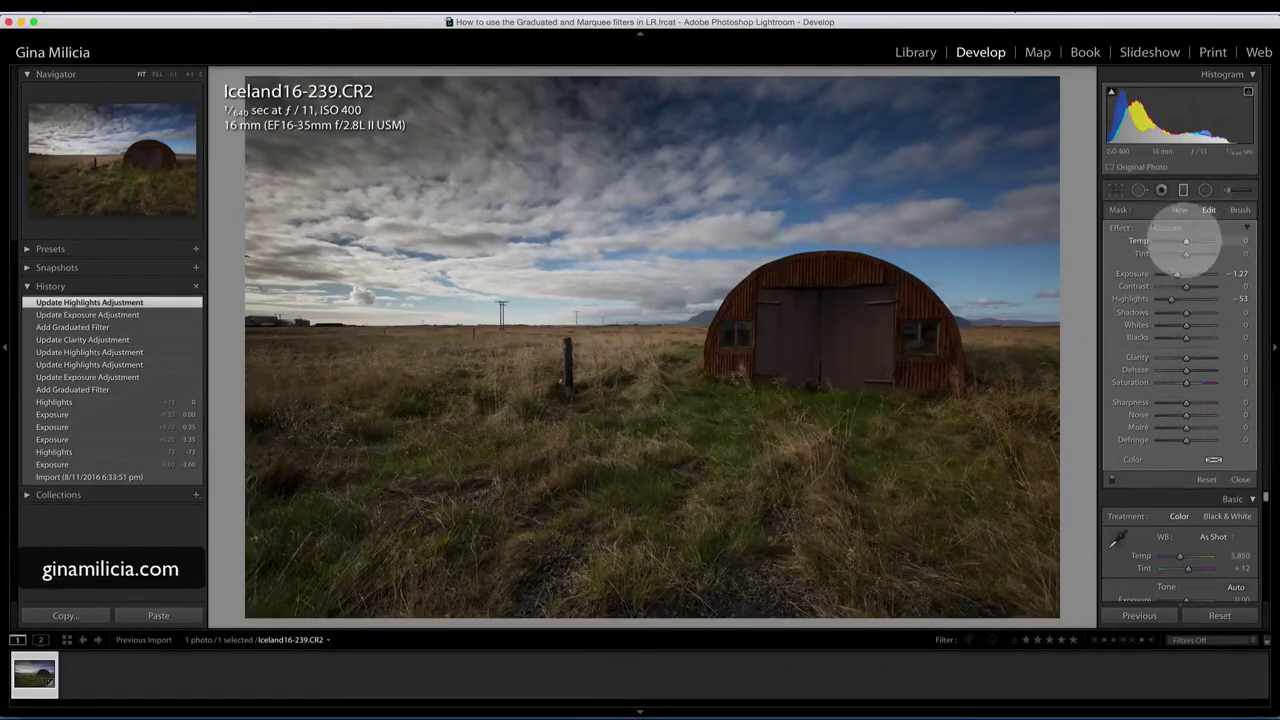
# - Warm the diagonal filter's Temp, then trial-warm the horizontal filter, settling at Temp 24
pyautogui.moveTo(1186, 241)
pyautogui.mouseDown()
pyautogui.moveTo(1209, 241)
pyautogui.moveTo(1193, 241)
pyautogui.mouseUp()
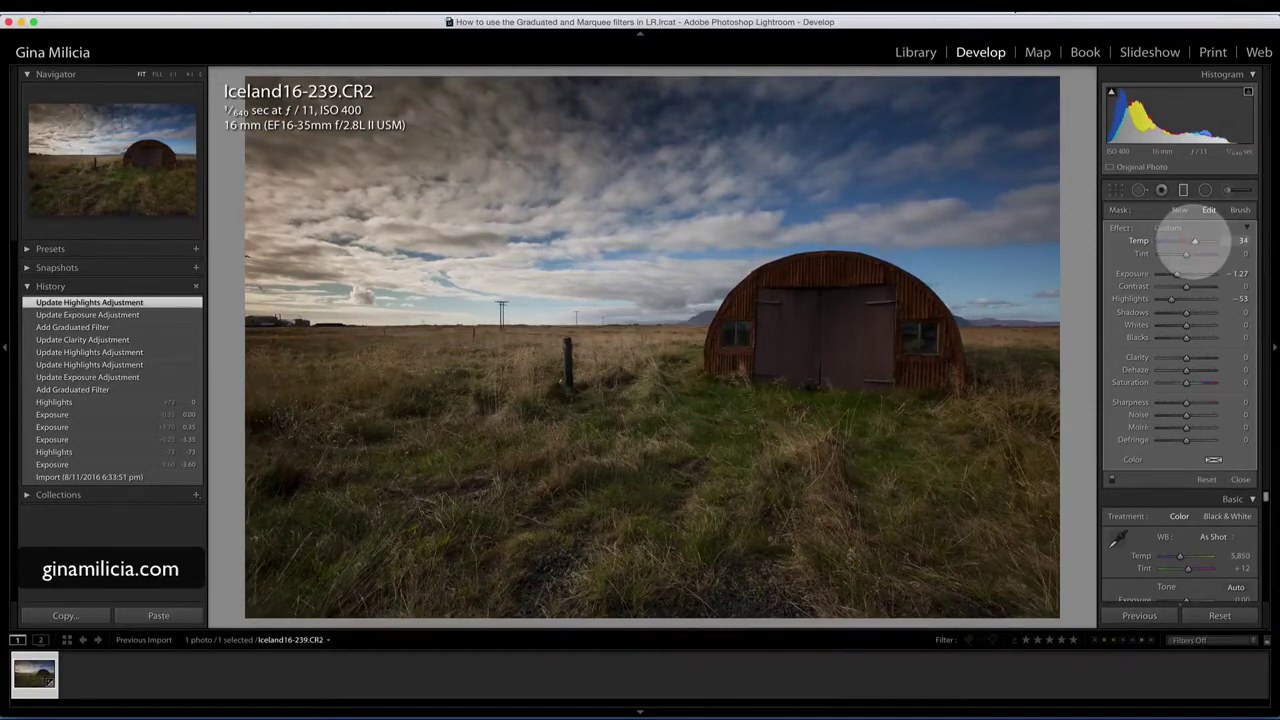
pyautogui.click(1195, 242)
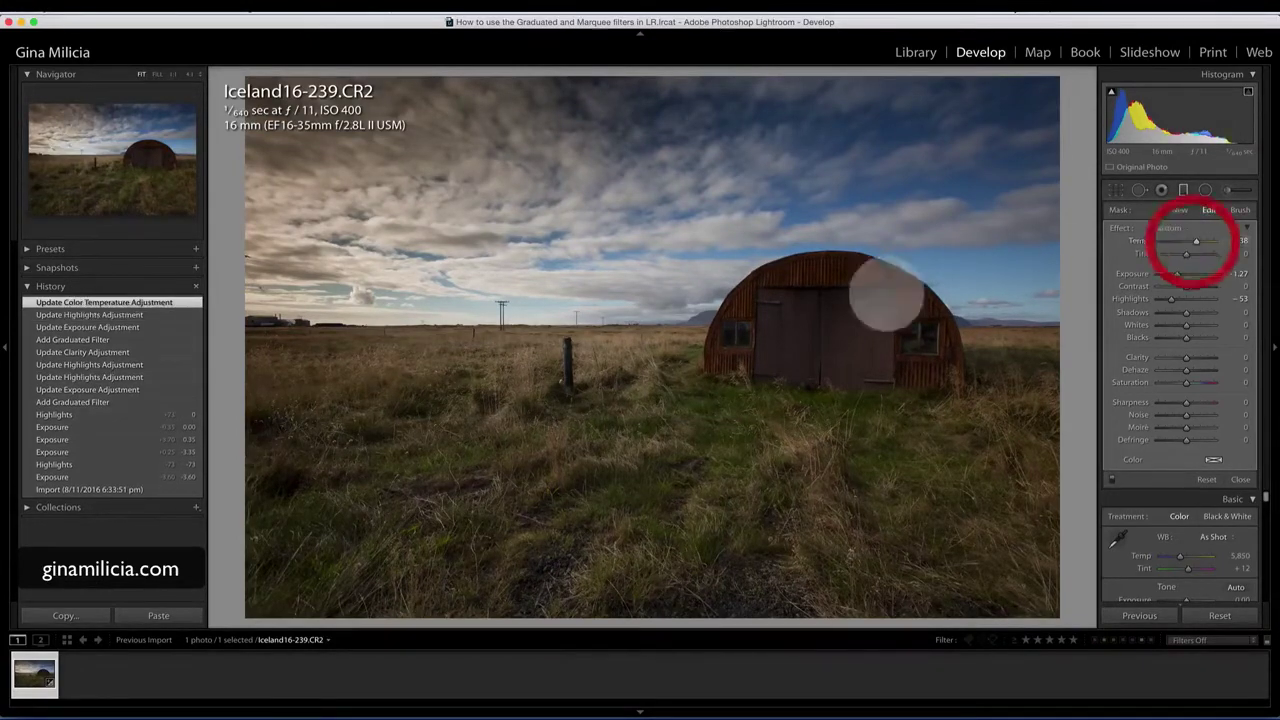
pyautogui.click(613, 228)
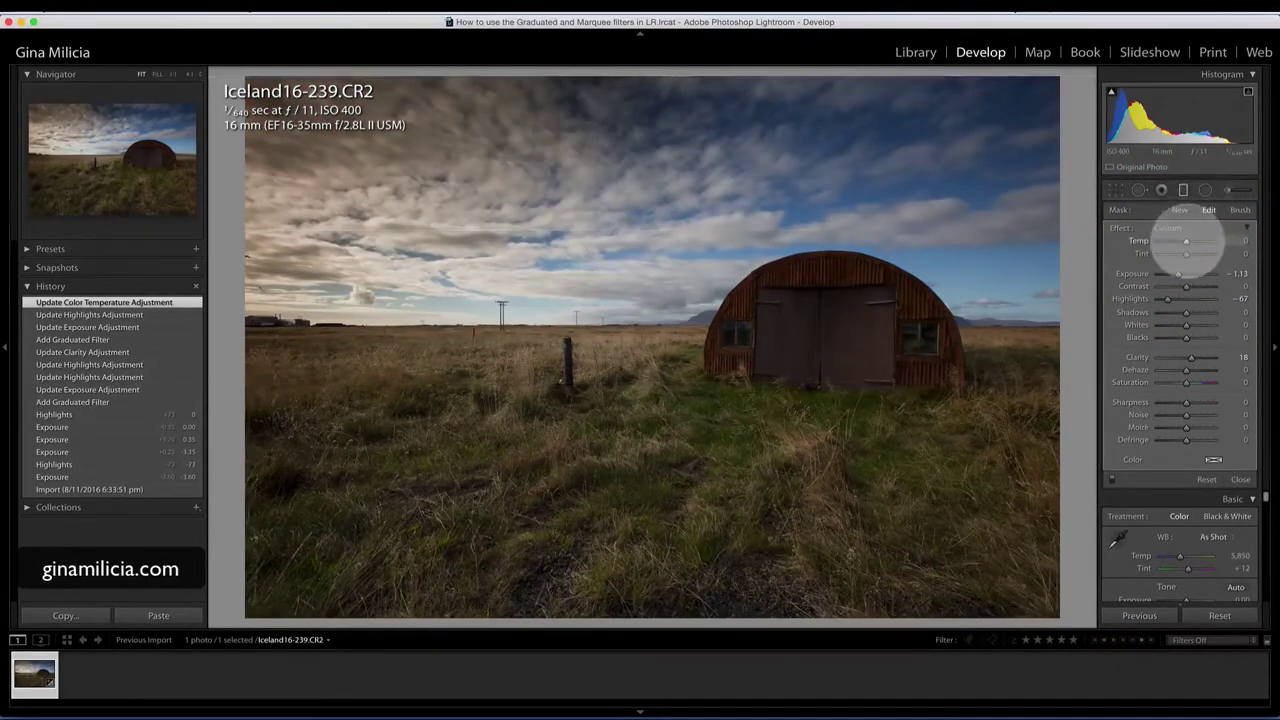
pyautogui.click(1188, 240)
pyautogui.moveTo(1188, 240); pyautogui.dragTo(1199, 240)
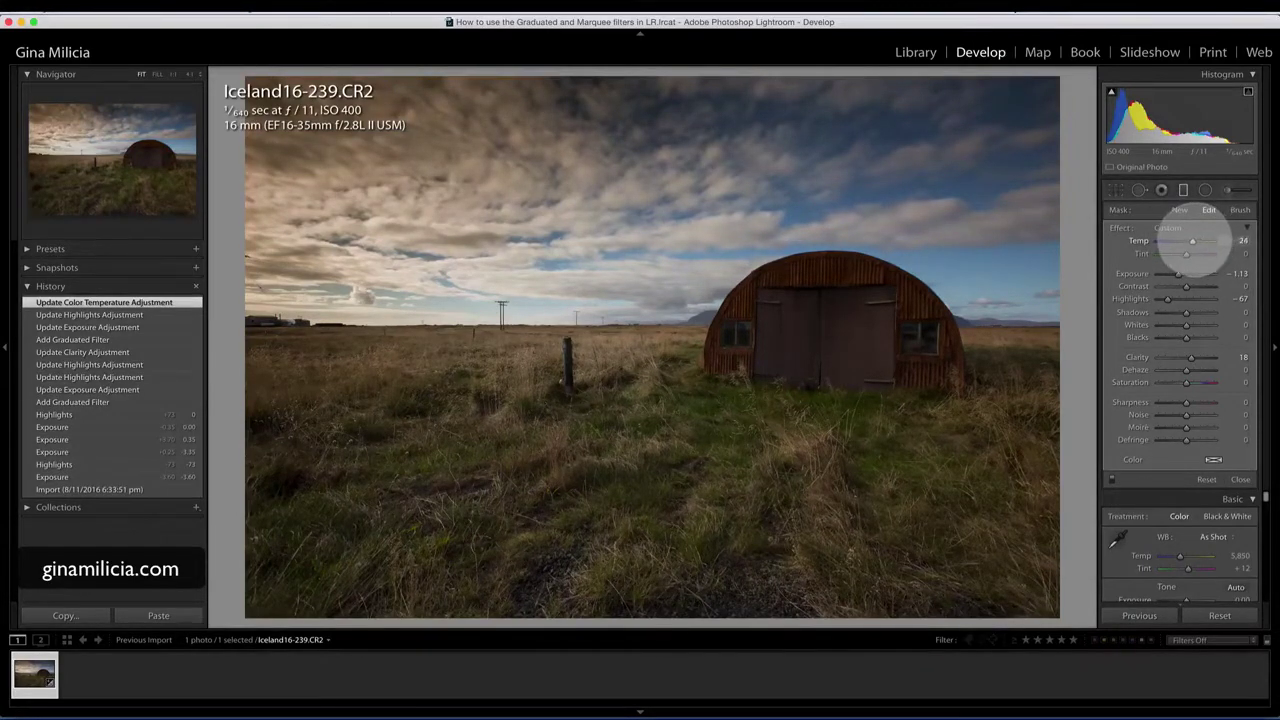
pyautogui.moveTo(1198, 242); pyautogui.dragTo(1138, 240)
# - Reset Temp to 0 on both sky filters and raise the diagonal filter's Clarity to 21
pyautogui.doubleClick(1138, 241)
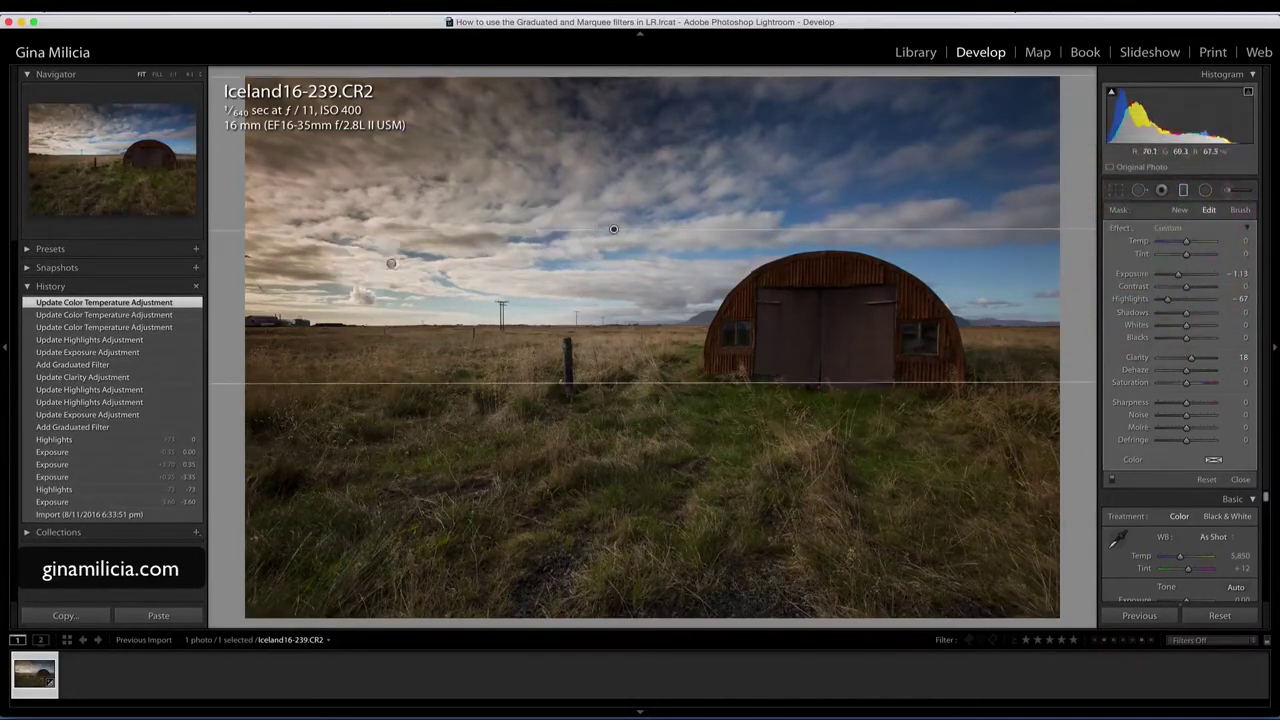
pyautogui.click(391, 263)
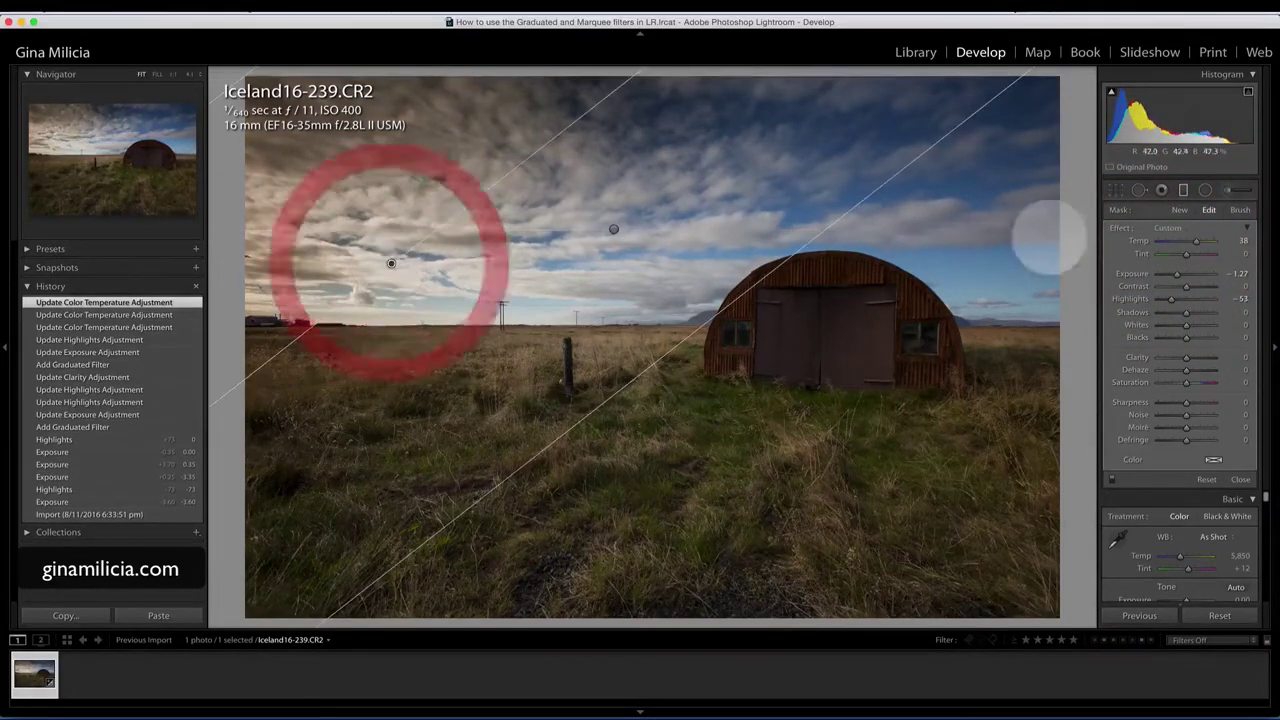
pyautogui.moveTo(1196, 242); pyautogui.dragTo(1190, 242)
pyautogui.doubleClick(1140, 242)
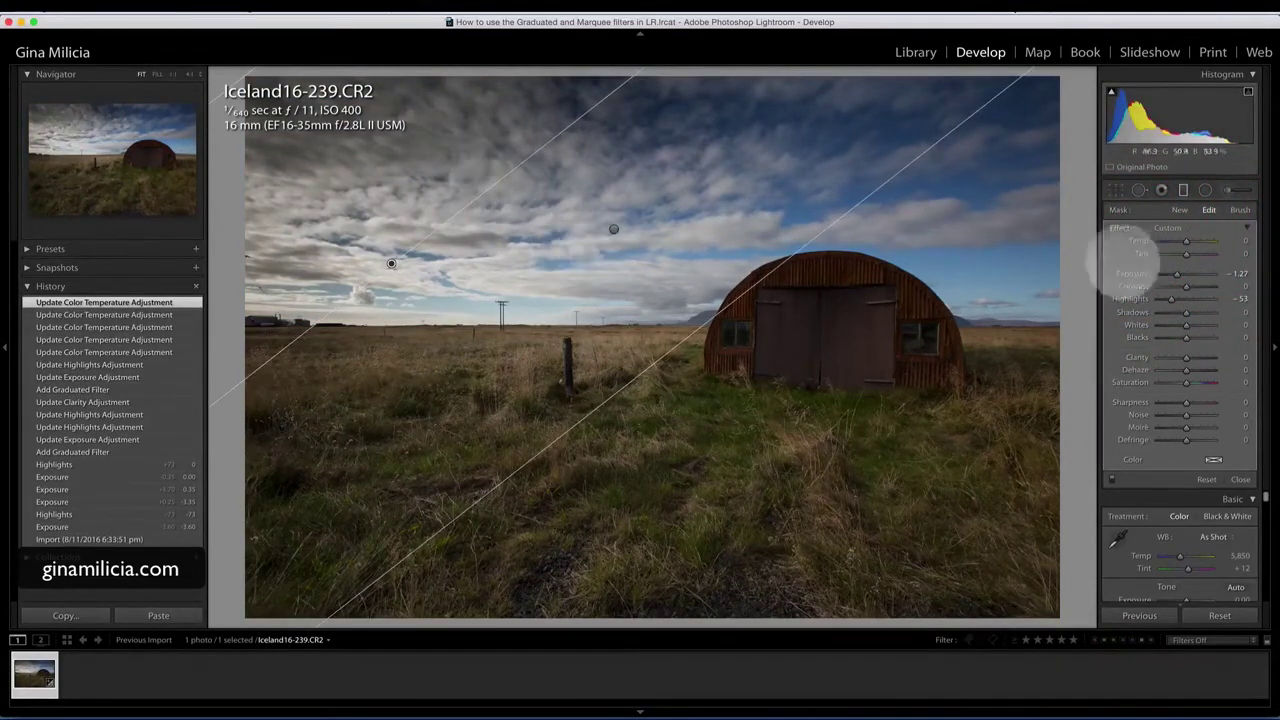
pyautogui.moveTo(1186, 358); pyautogui.dragTo(1195, 358)
pyautogui.press('\\')
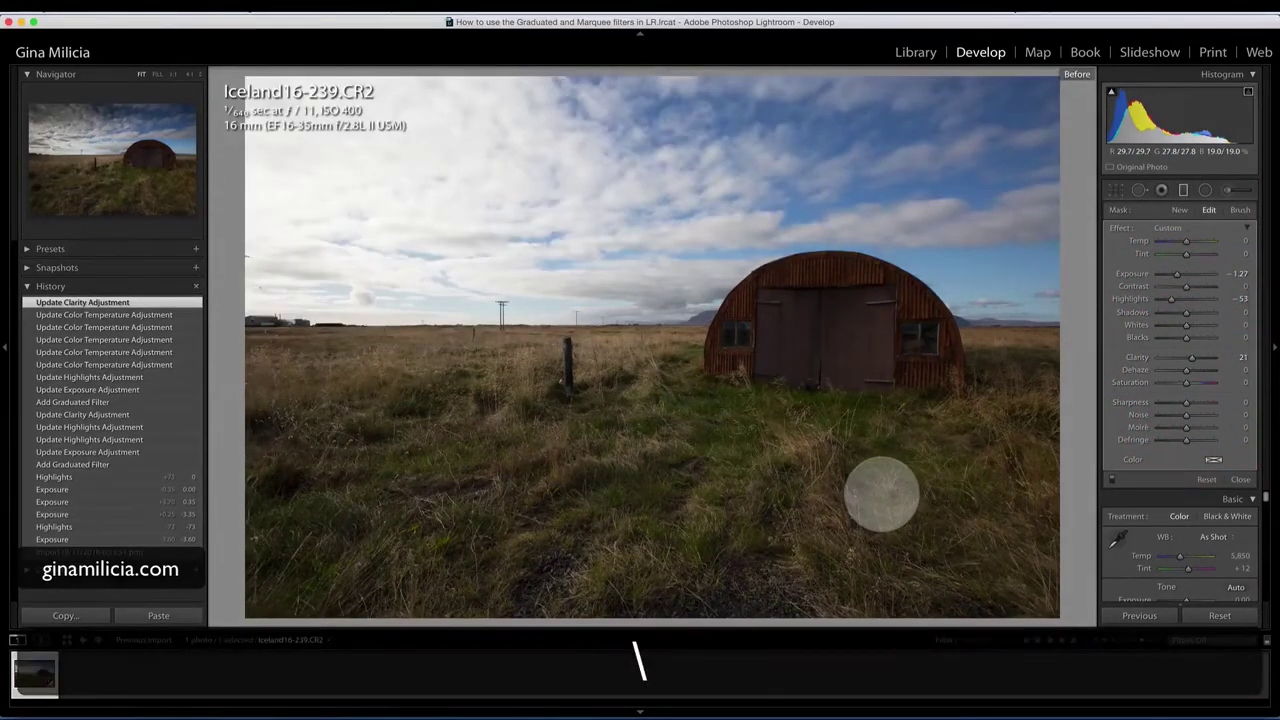
pyautogui.press('\\')
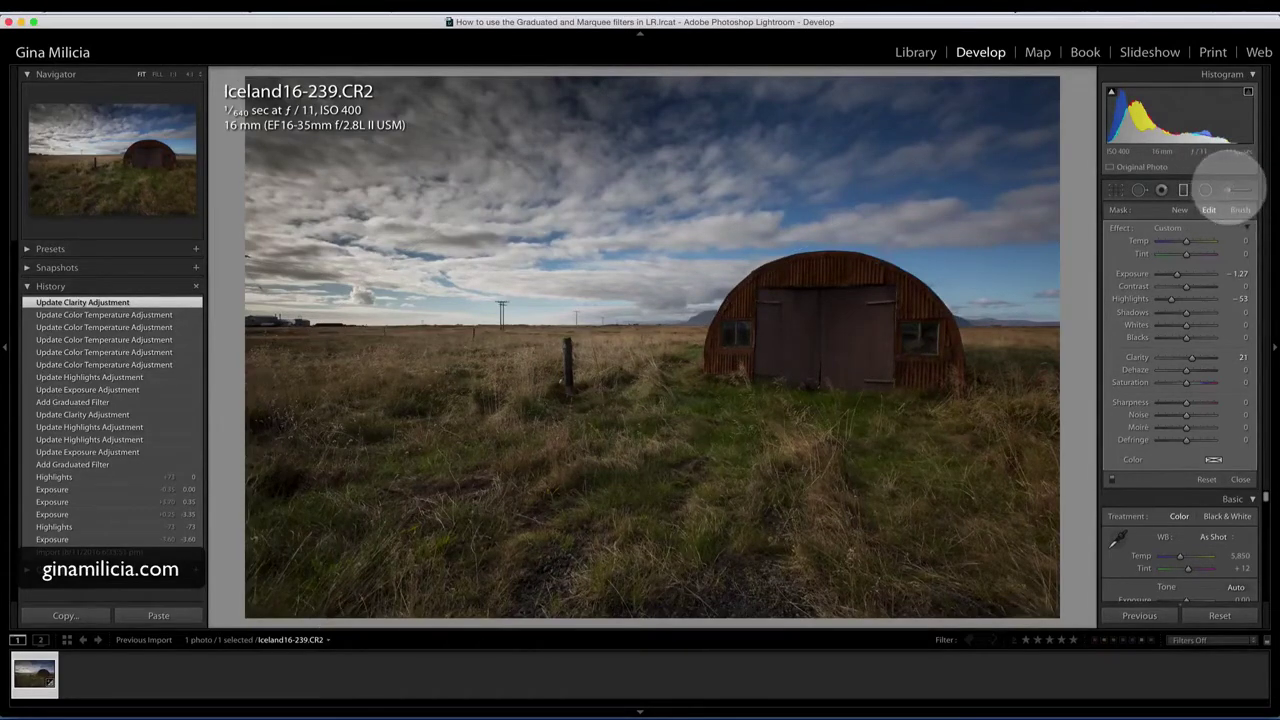
# - Select the horizontal sky filter, show its mask, and raise its Shadows to 100
pyautogui.click(1236, 190)
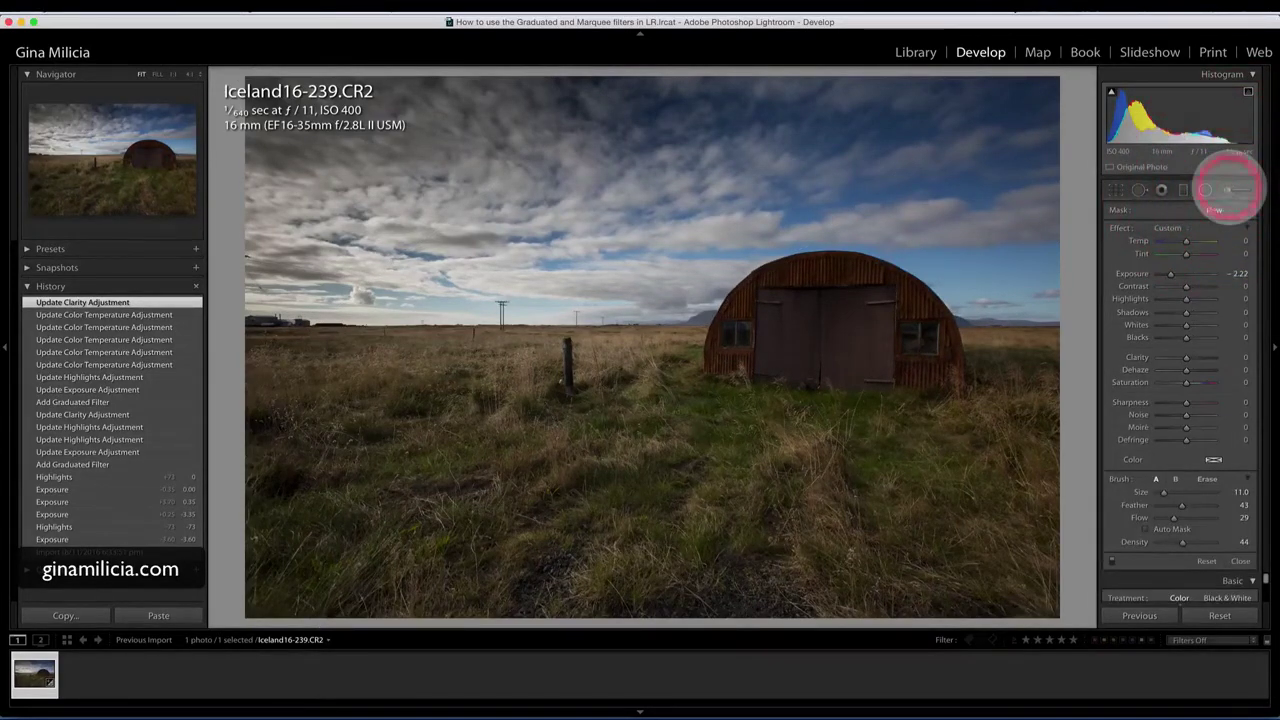
pyautogui.click(1230, 190)
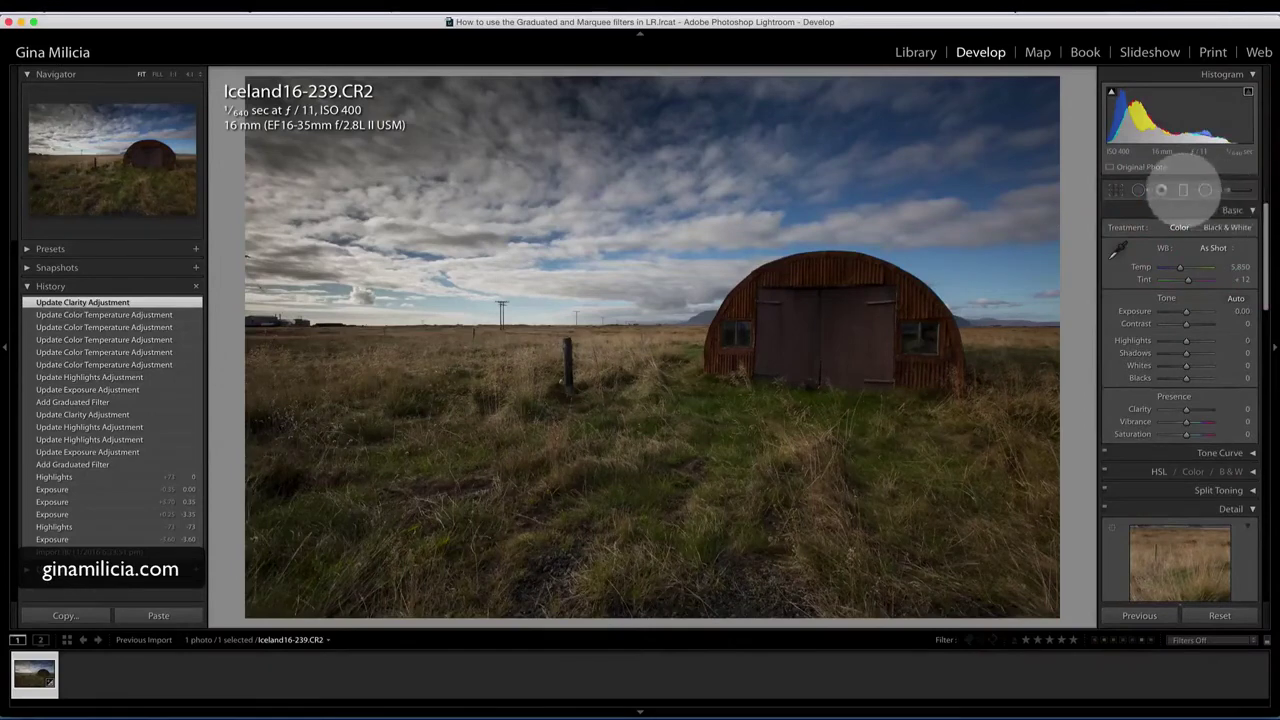
pyautogui.click(1183, 190)
pyautogui.click(613, 229)
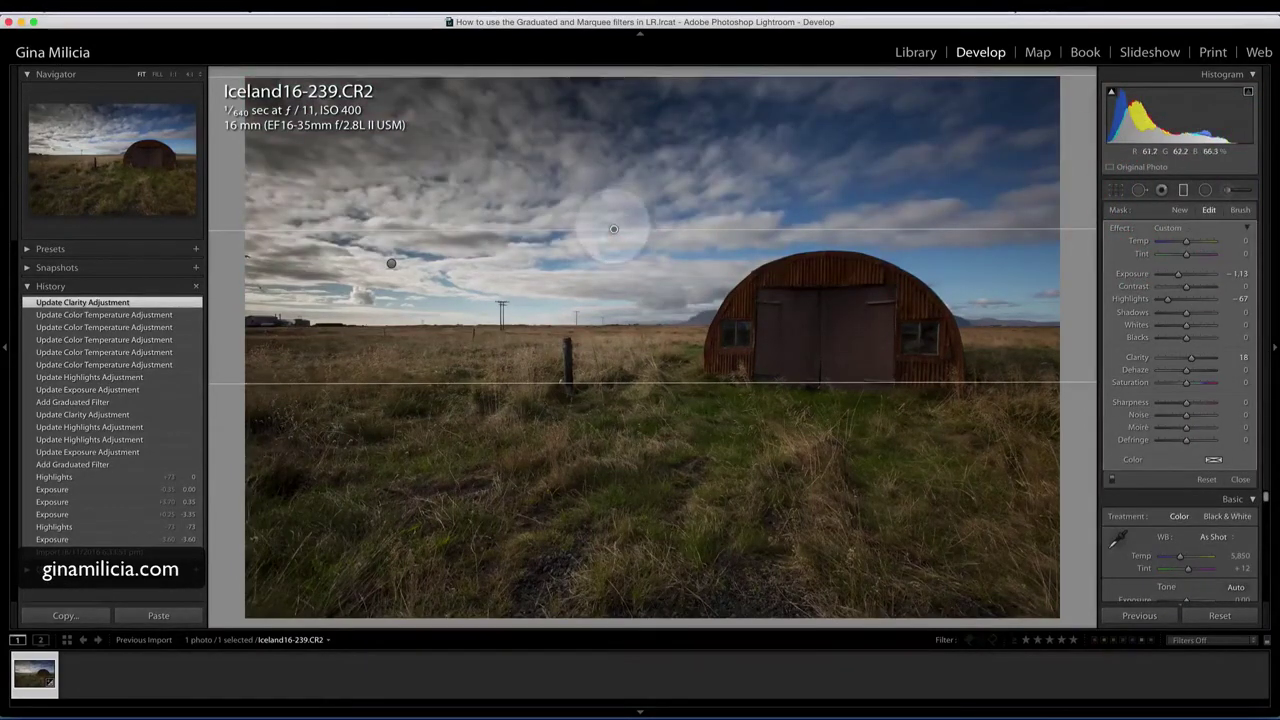
pyautogui.press('o')
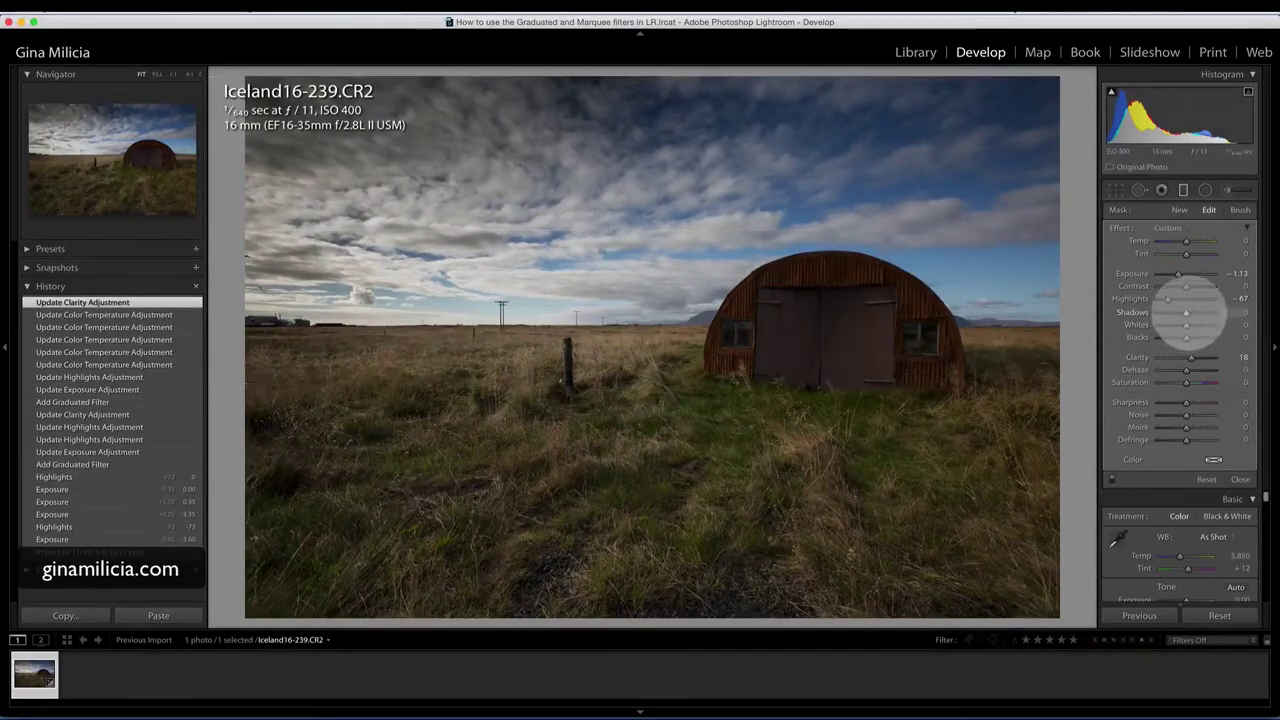
pyautogui.moveTo(1186, 313); pyautogui.dragTo(1184, 313)
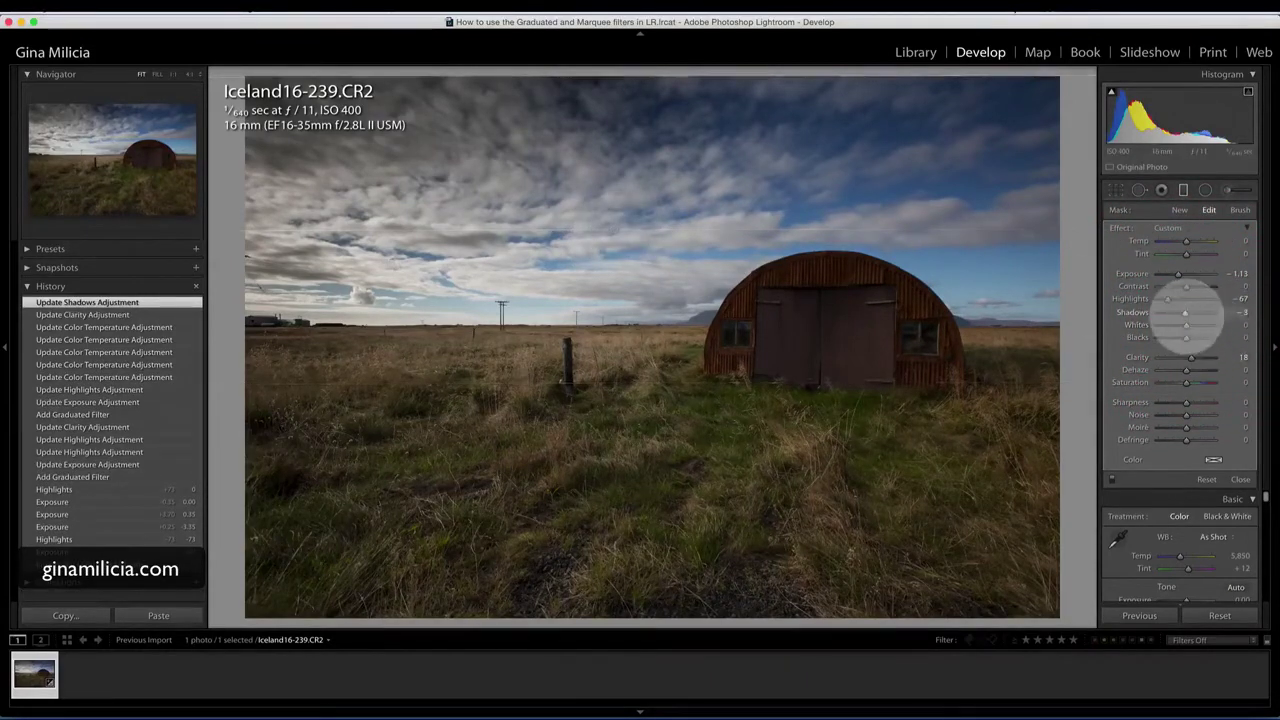
pyautogui.moveTo(1185, 313); pyautogui.dragTo(1224, 314)
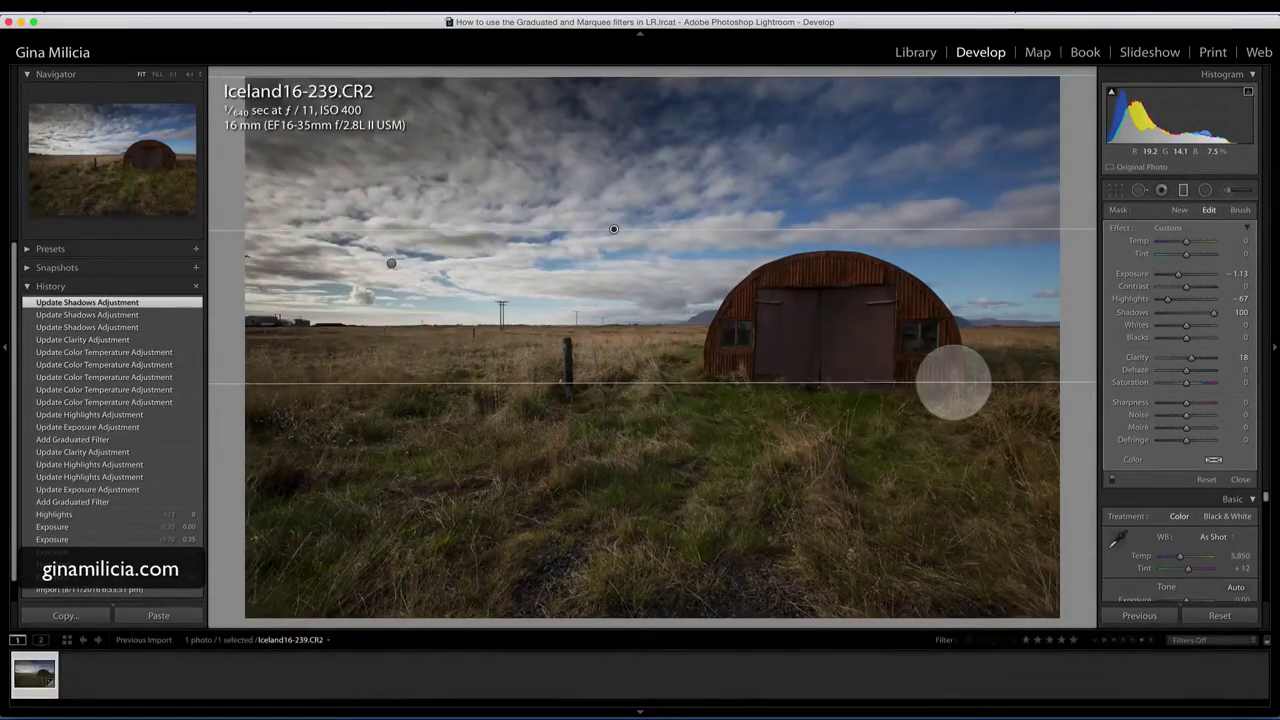
pyautogui.click(1226, 190)
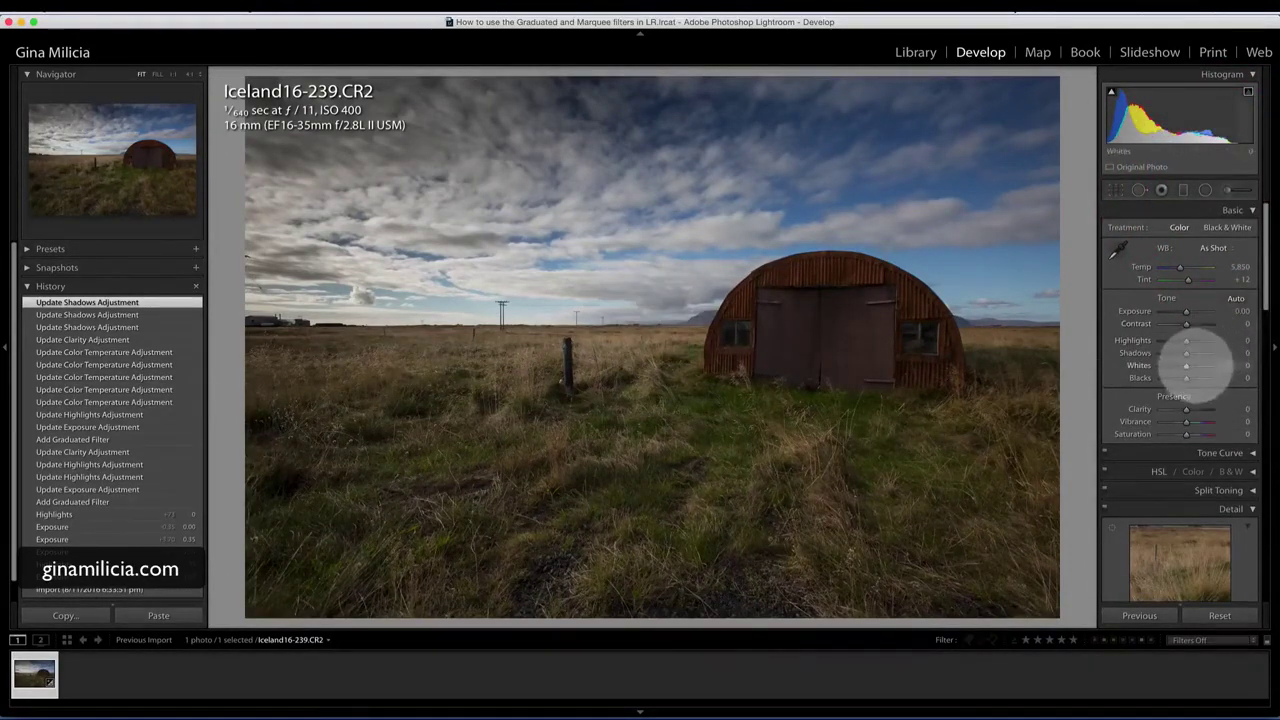
# - Set global Shadows +41, Whites +21, Blacks −20 and Clarity +20 with clipping preview
pyautogui.moveTo(1186, 353); pyautogui.dragTo(1197, 353)
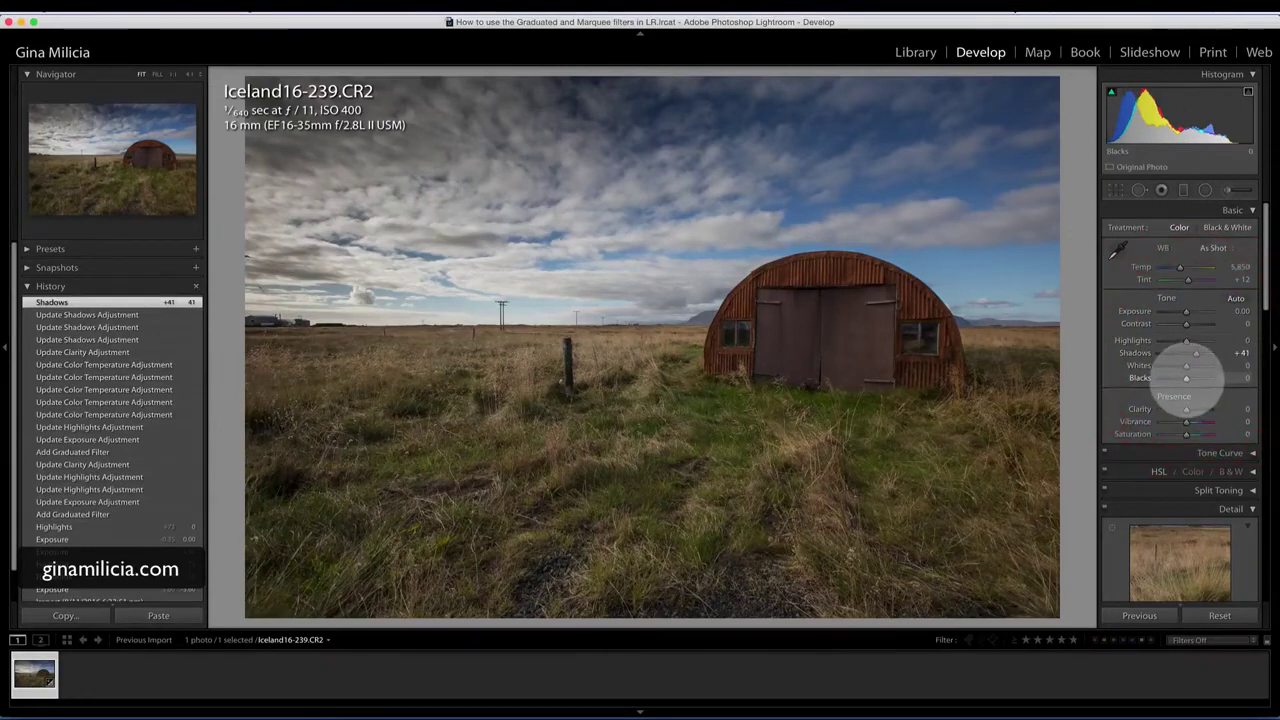
pyautogui.press('alt')
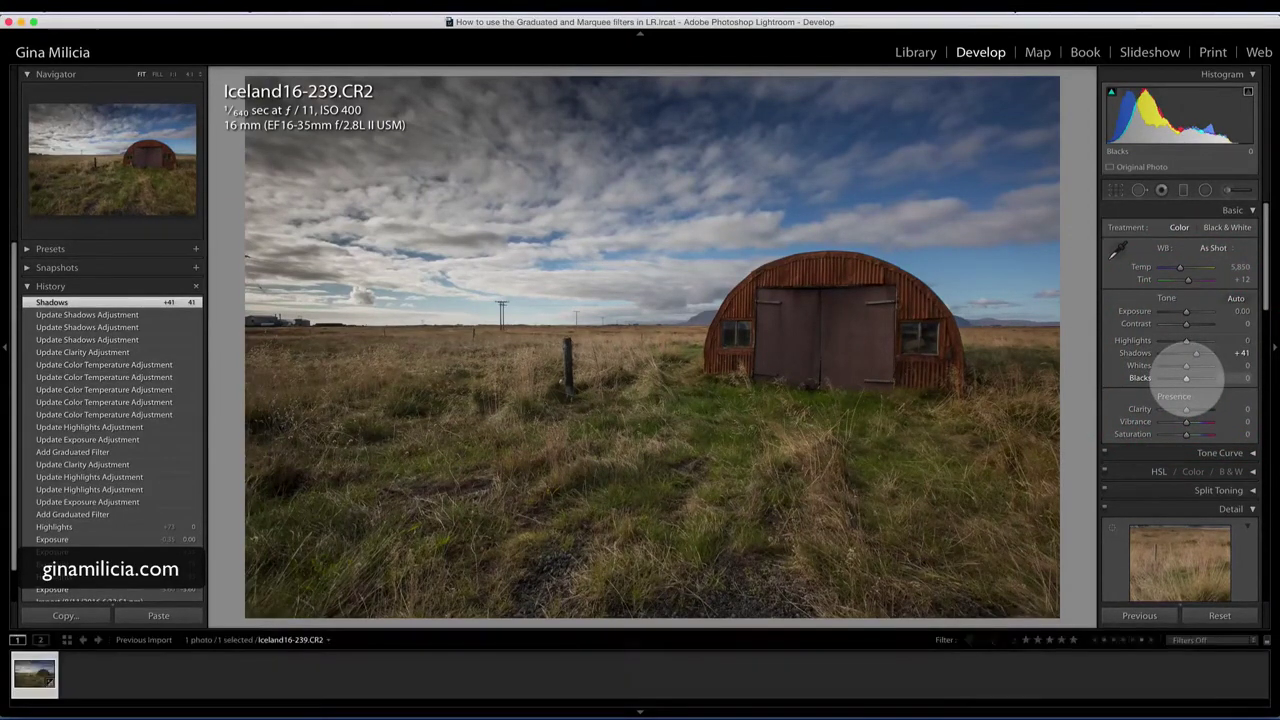
pyautogui.press('alt')
pyautogui.moveTo(1186, 377); pyautogui.dragTo(1194, 366)
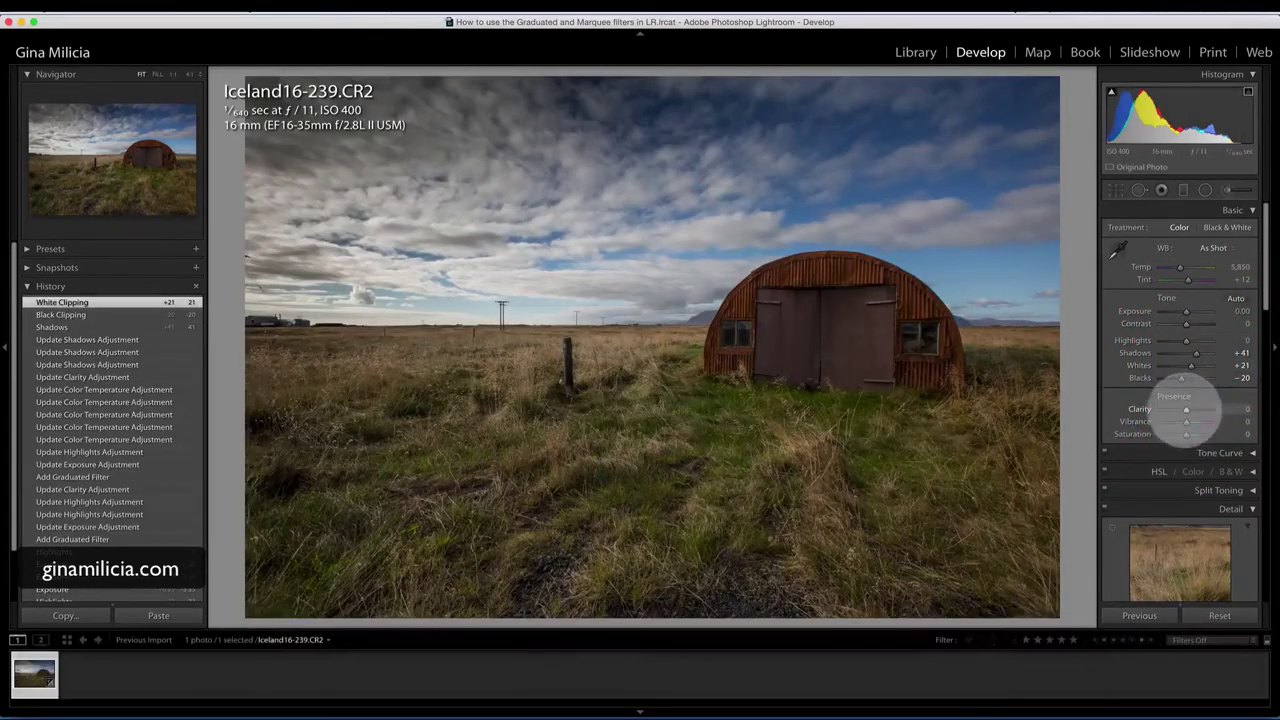
pyautogui.moveTo(1186, 409); pyautogui.dragTo(1190, 409)
# - Toggle to the unedited Before view and back to the edited After view
pyautogui.press('\\')
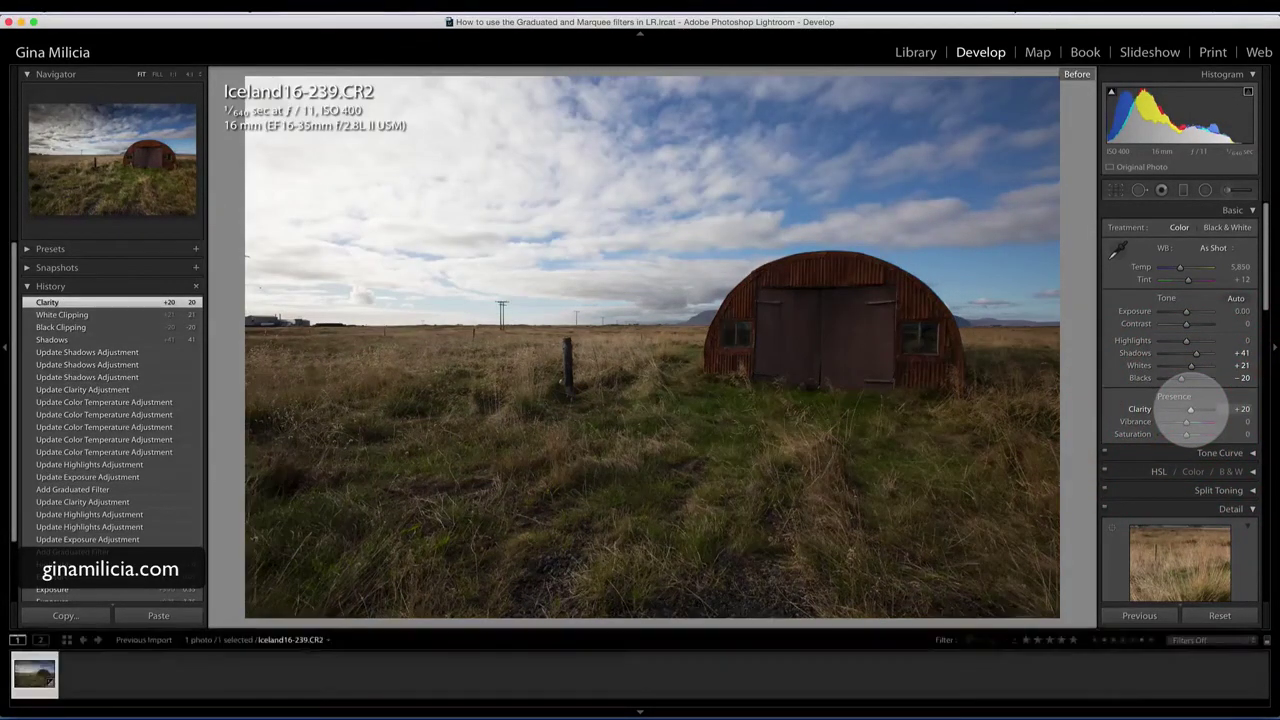
pyautogui.press('\\')
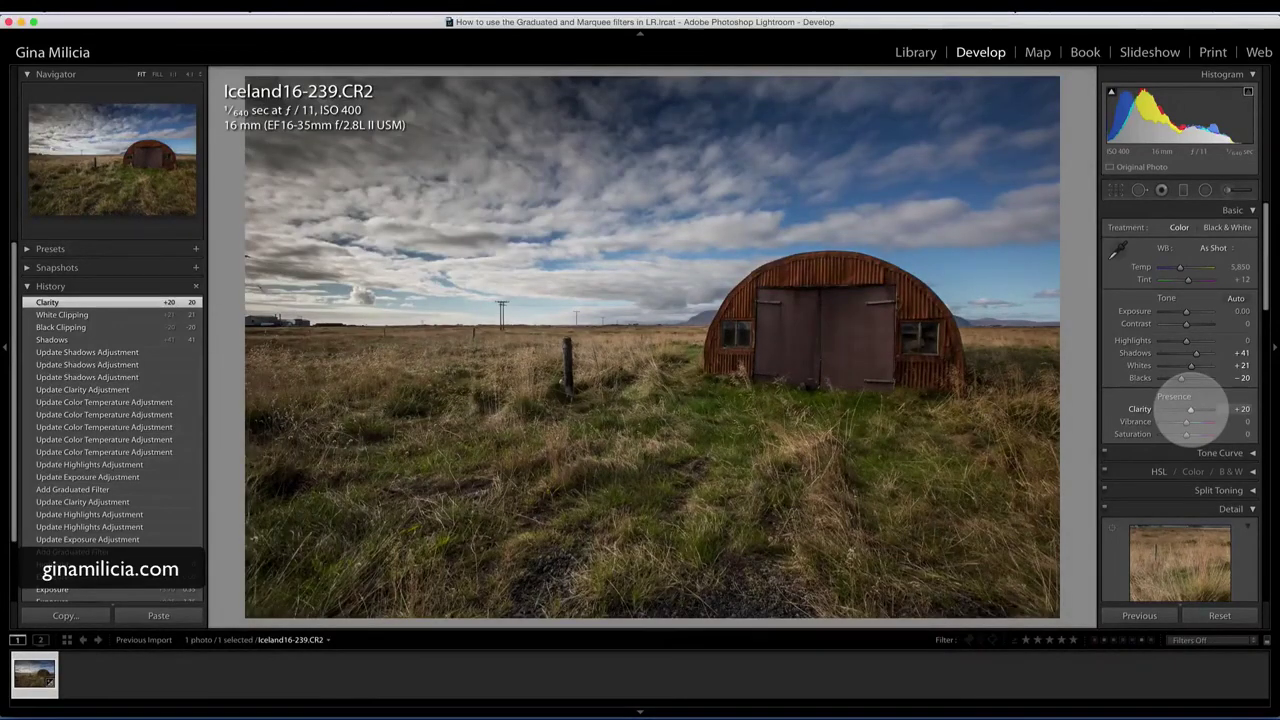